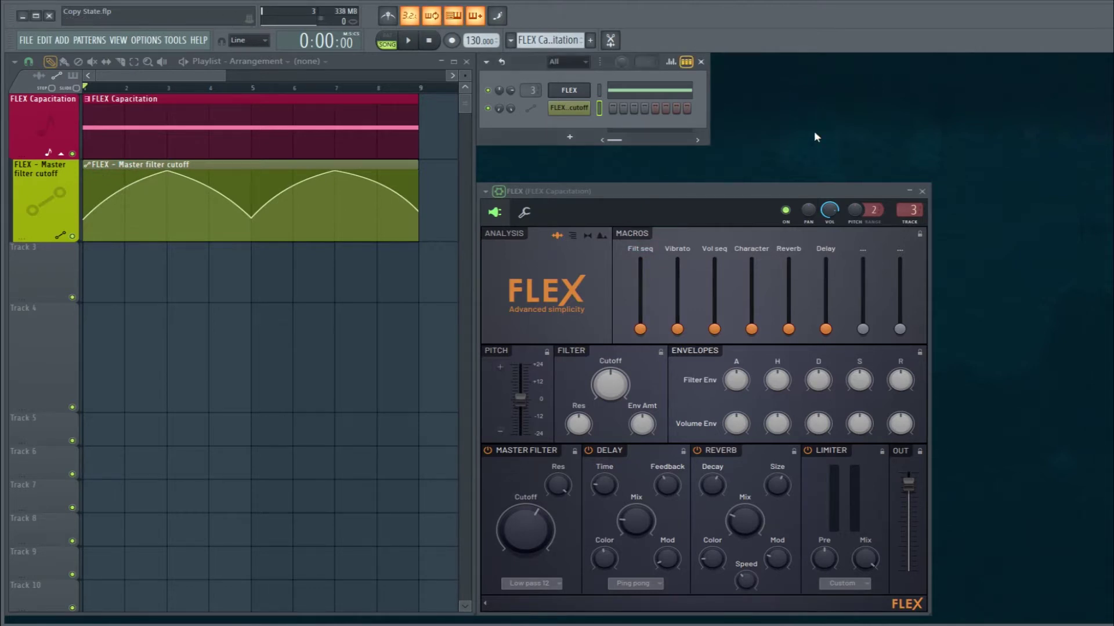
Play the song through twice to listen to it
key("space")
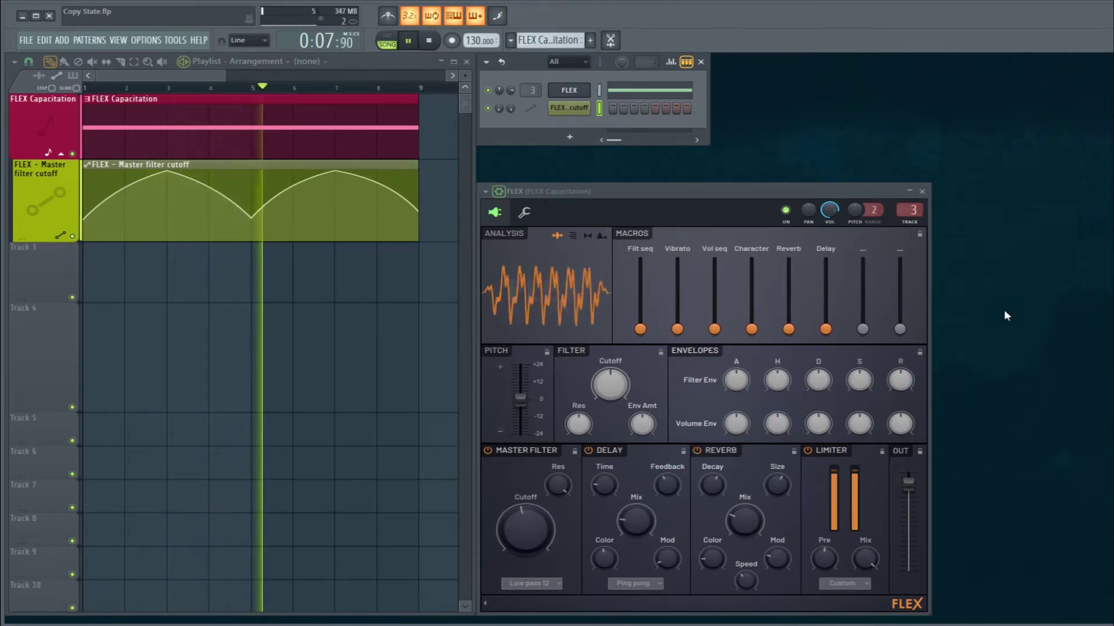
key("space")
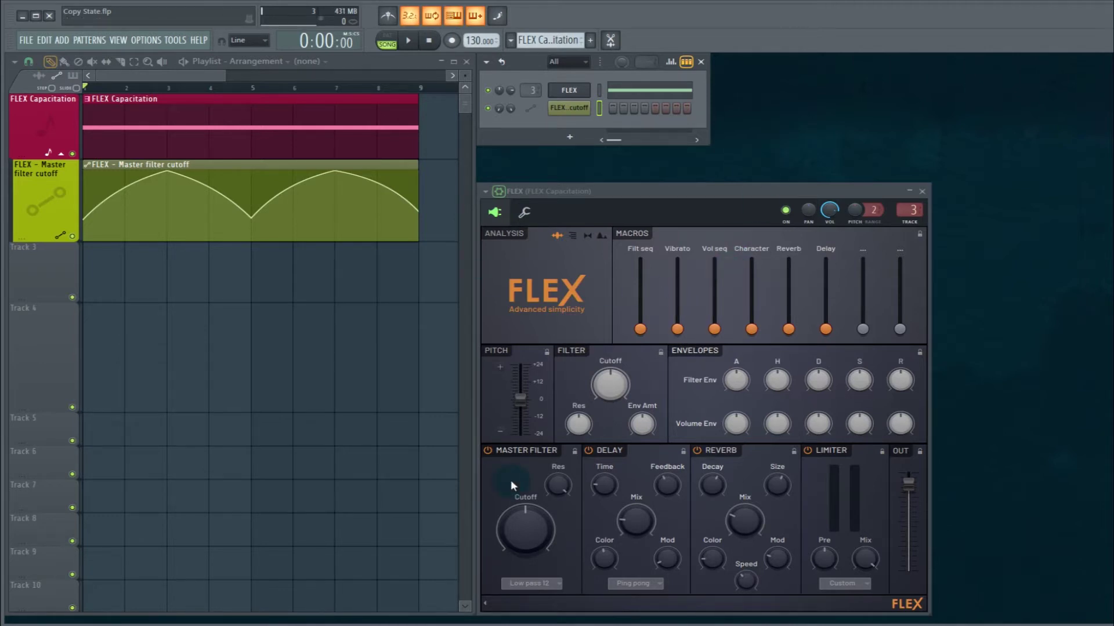
key("space")
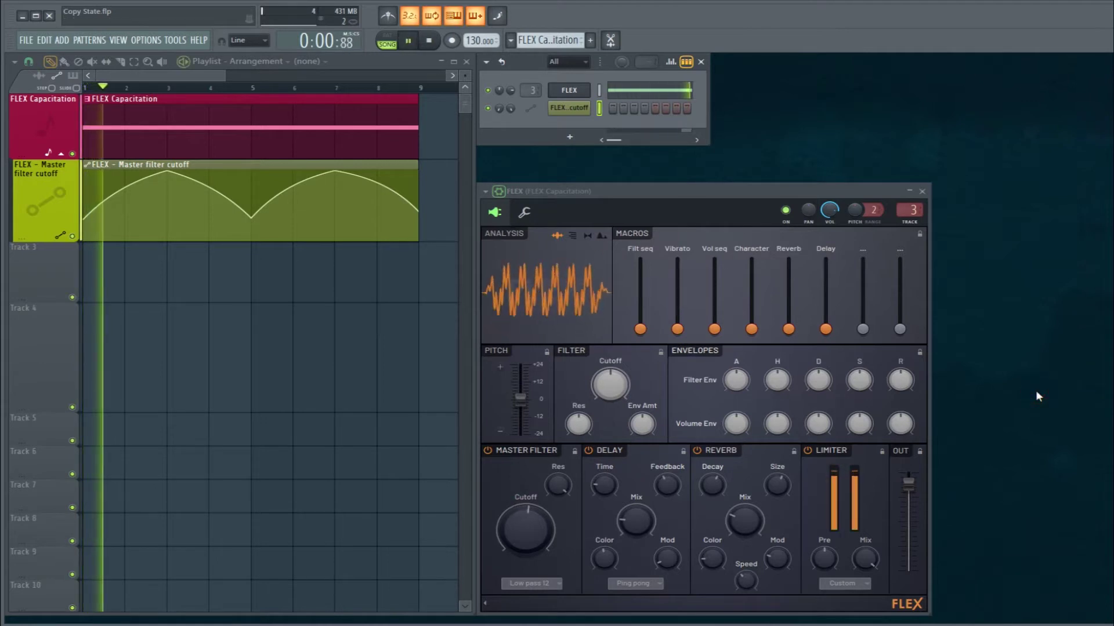
key("space")
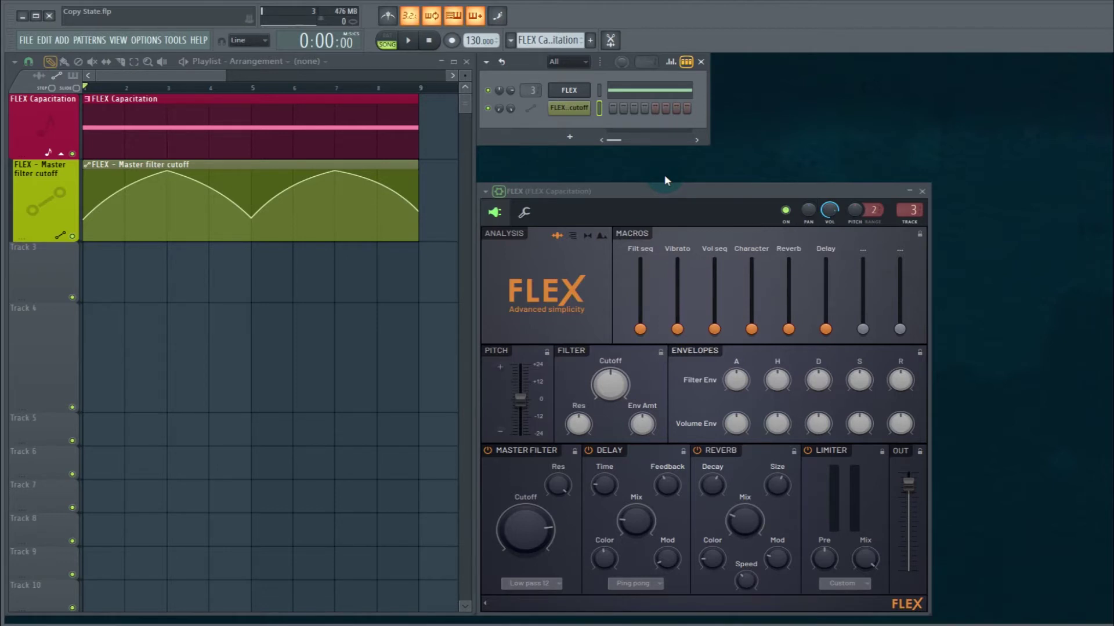
Create a FLEX - Vibrato automation clip from the macro and enlarge its Track 3 lane
right_click(677, 329)
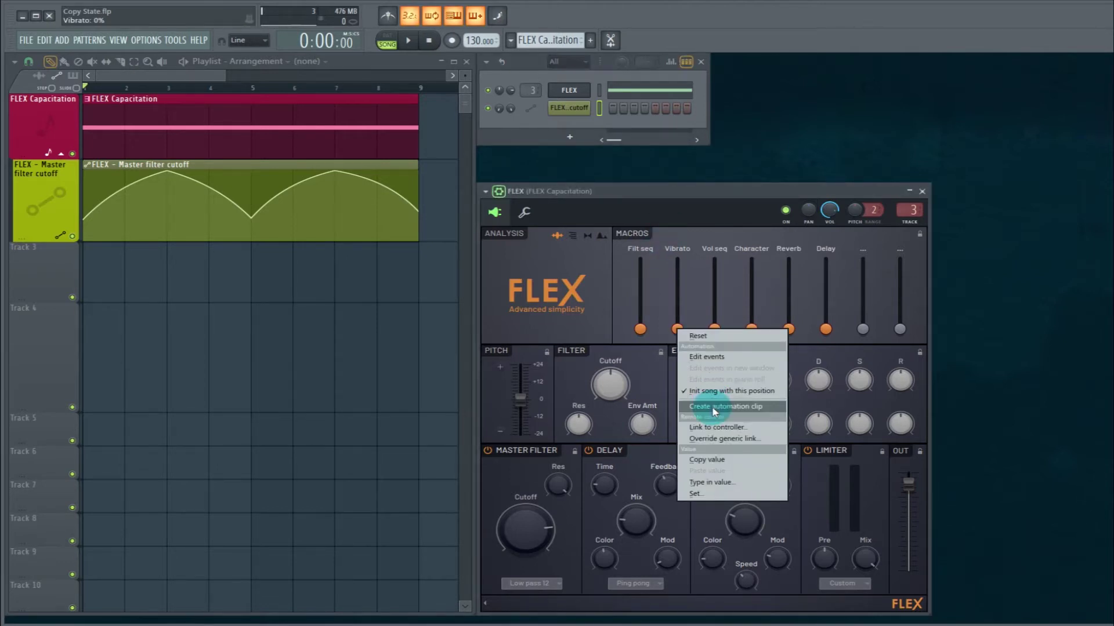
left_click(714, 407)
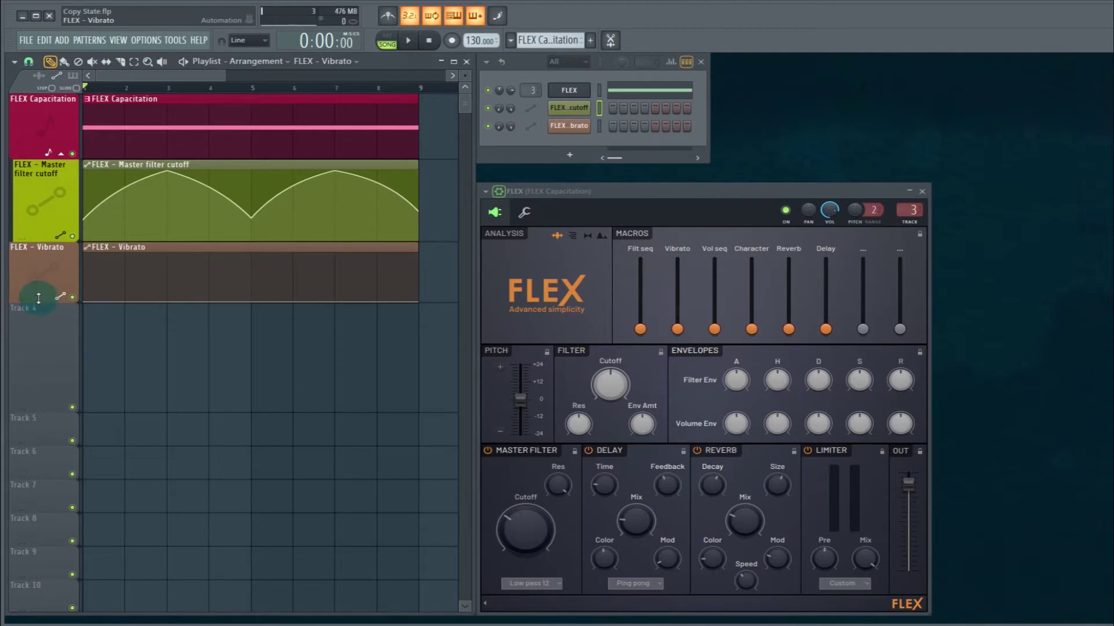
left_click_drag(38, 298, 38, 313)
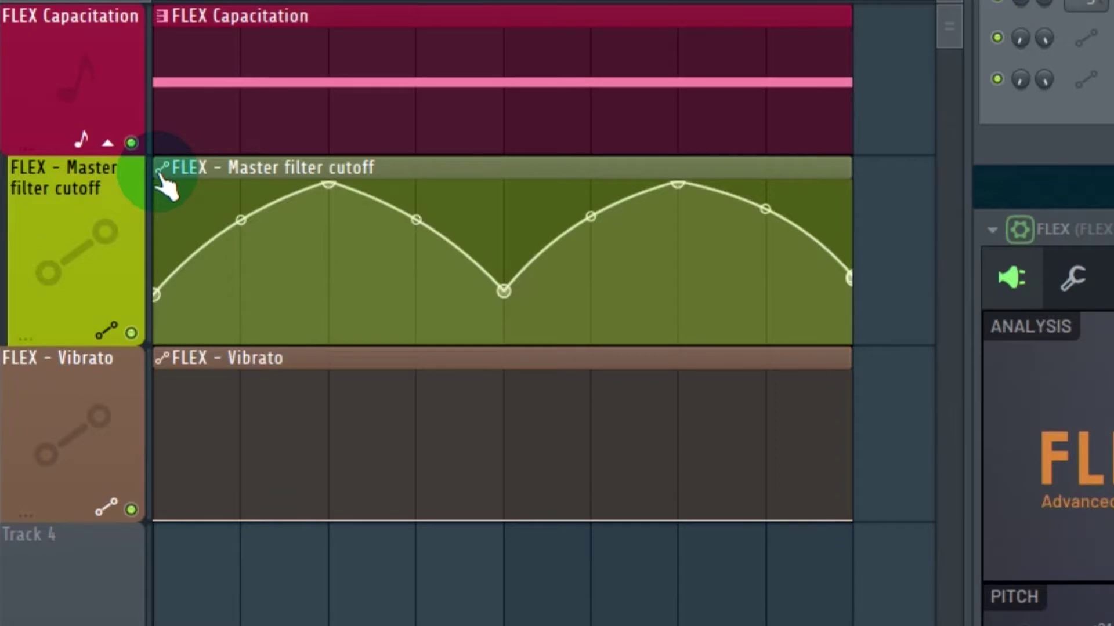
Copy the Master filter cutoff clip's state and paste it onto the FLEX - Vibrato clip
right_click(162, 174)
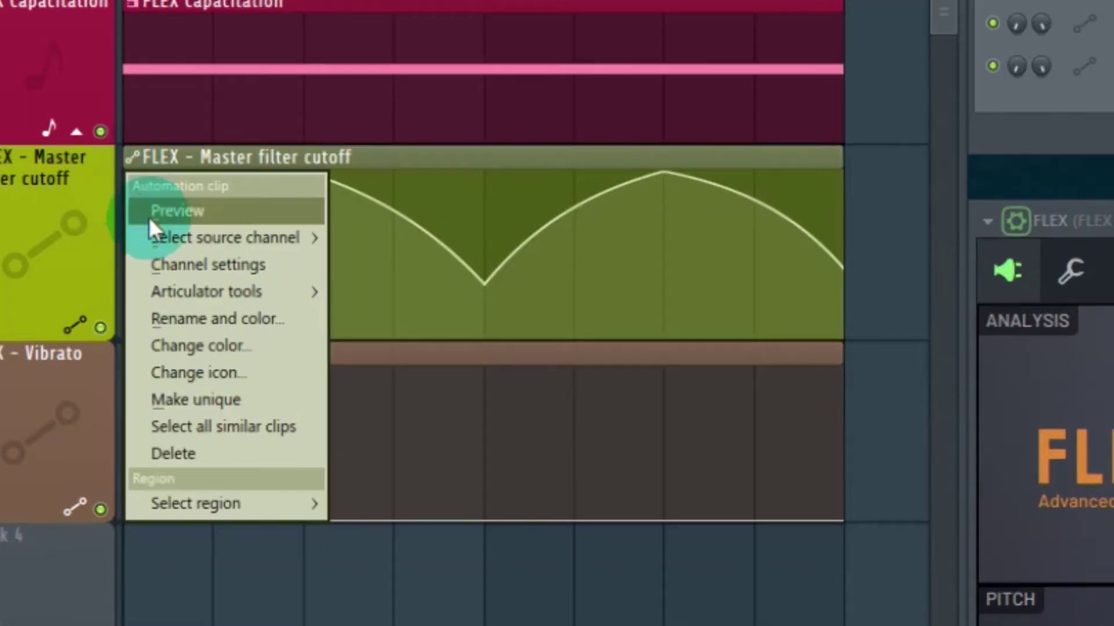
mouse_move(189, 297)
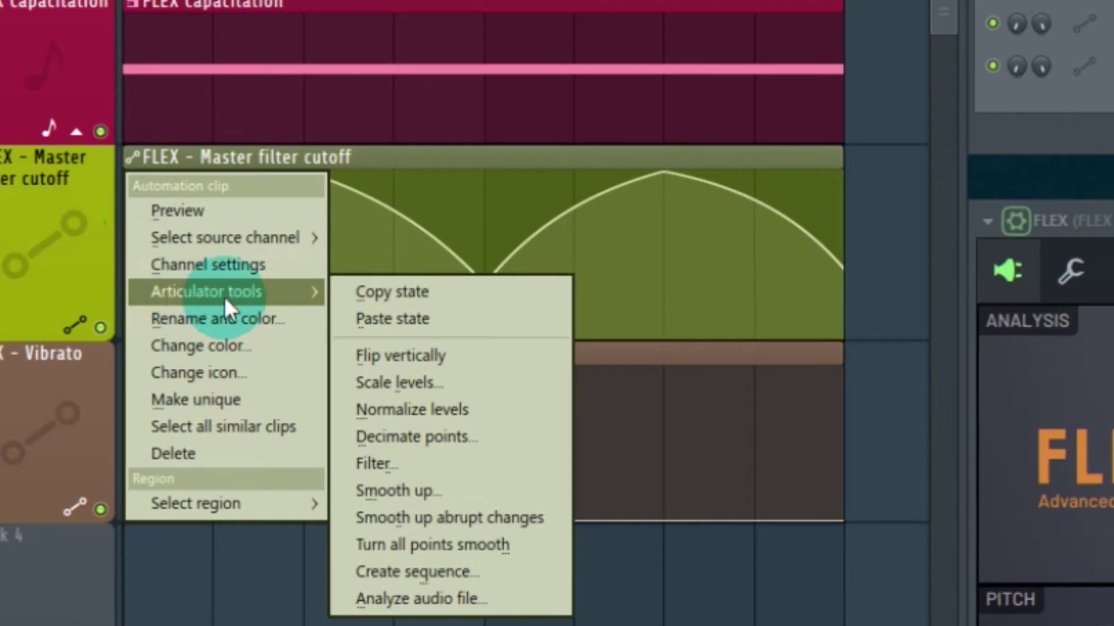
left_click(366, 293)
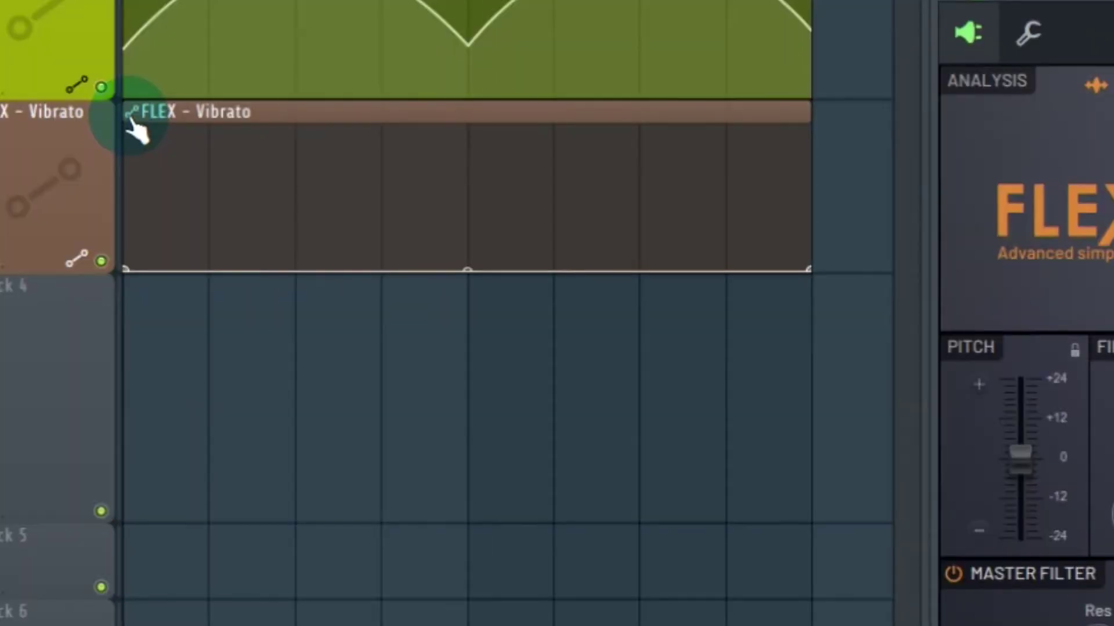
right_click(133, 123)
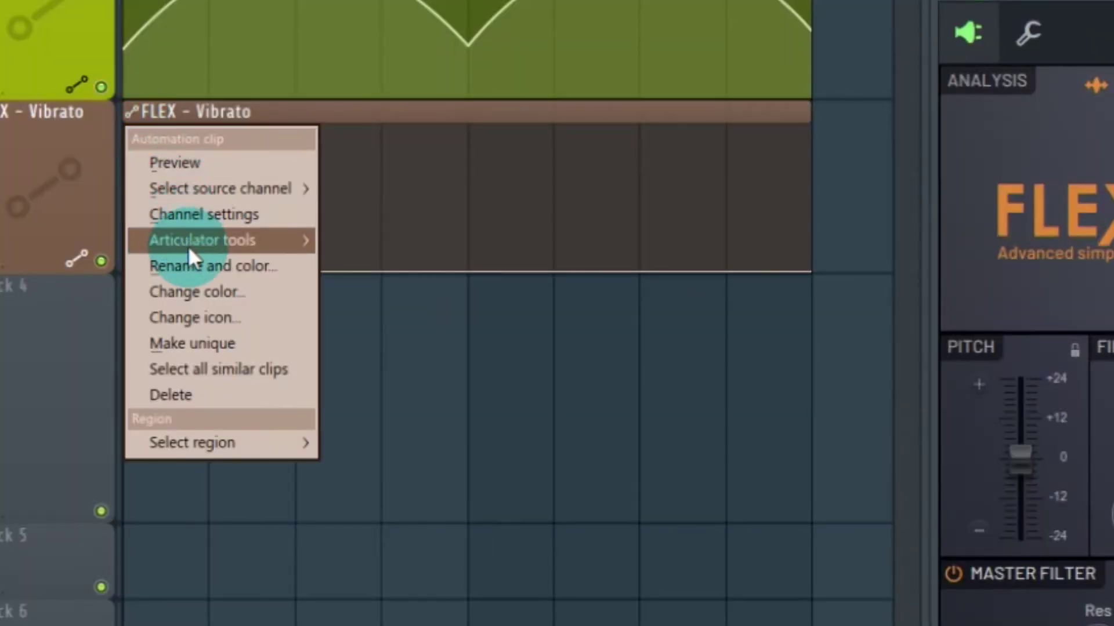
mouse_move(188, 246)
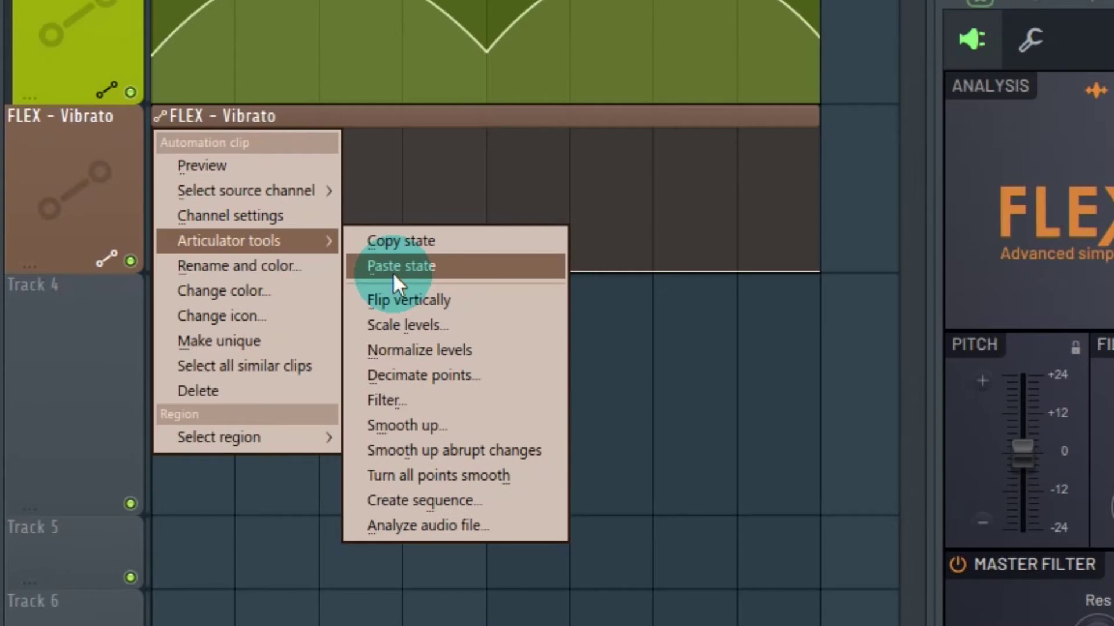
left_click(393, 272)
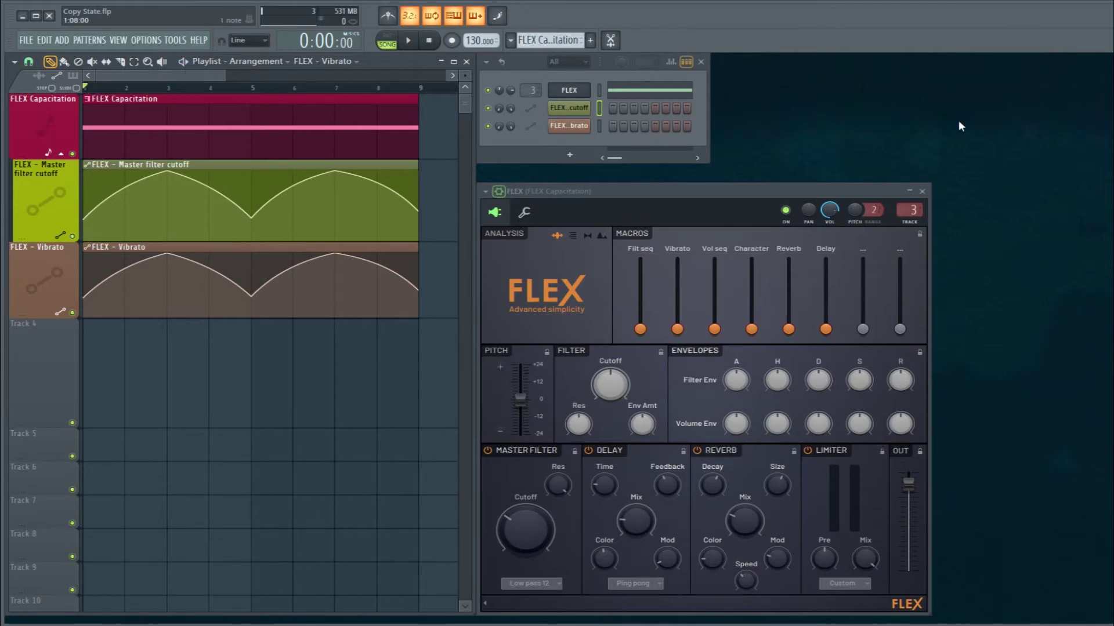
key("space")
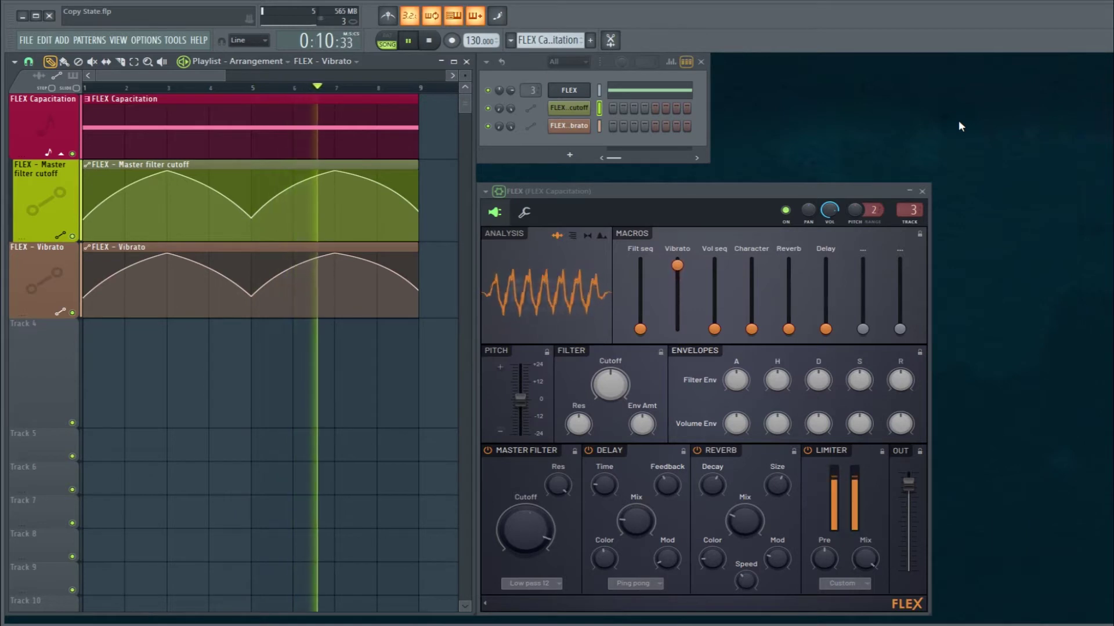
key("space")
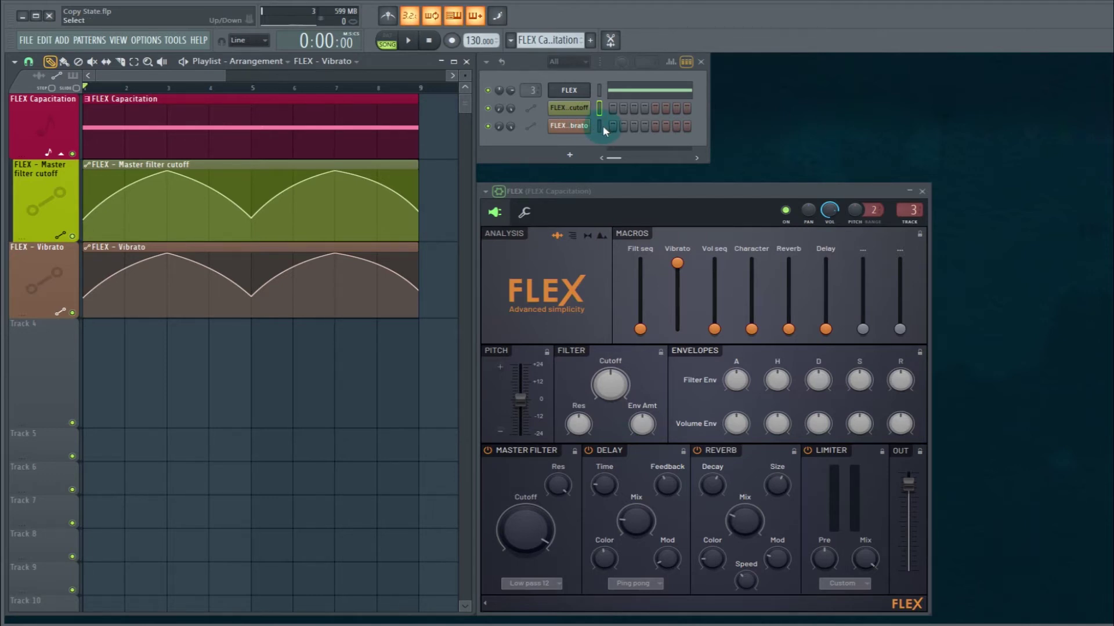
Set the Vibrato automation's maximum output to 92% and play the song to check it
left_click(569, 125)
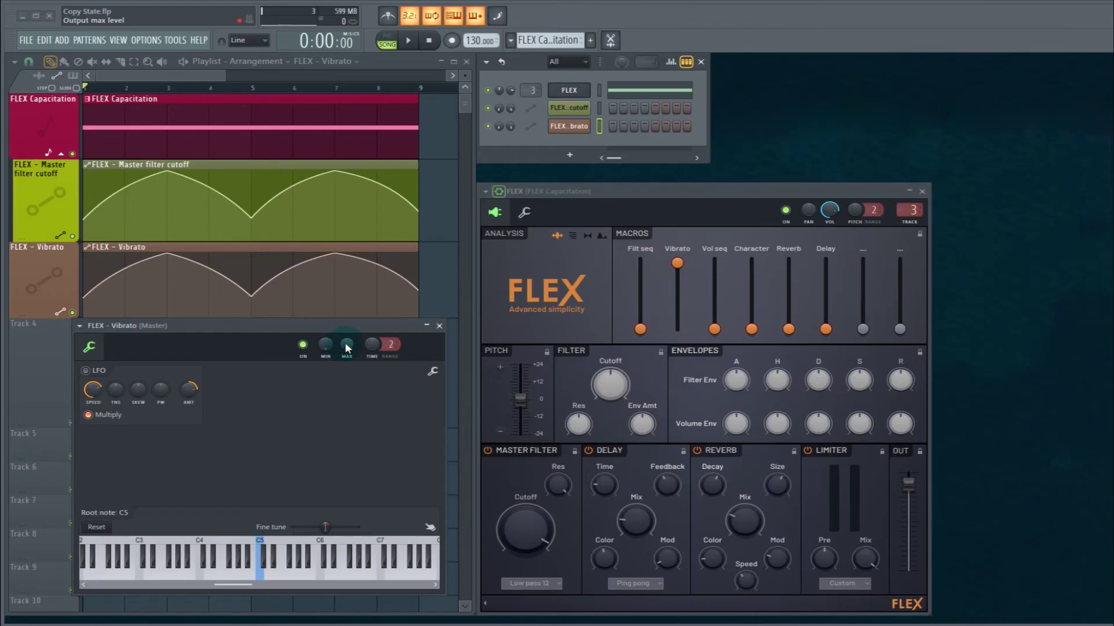
left_click_drag(347, 347, 347, 350)
mouse_move(678, 264)
left_mouse_down()
mouse_move(678, 324)
mouse_move(679, 264)
left_mouse_up()
left_click(760, 146)
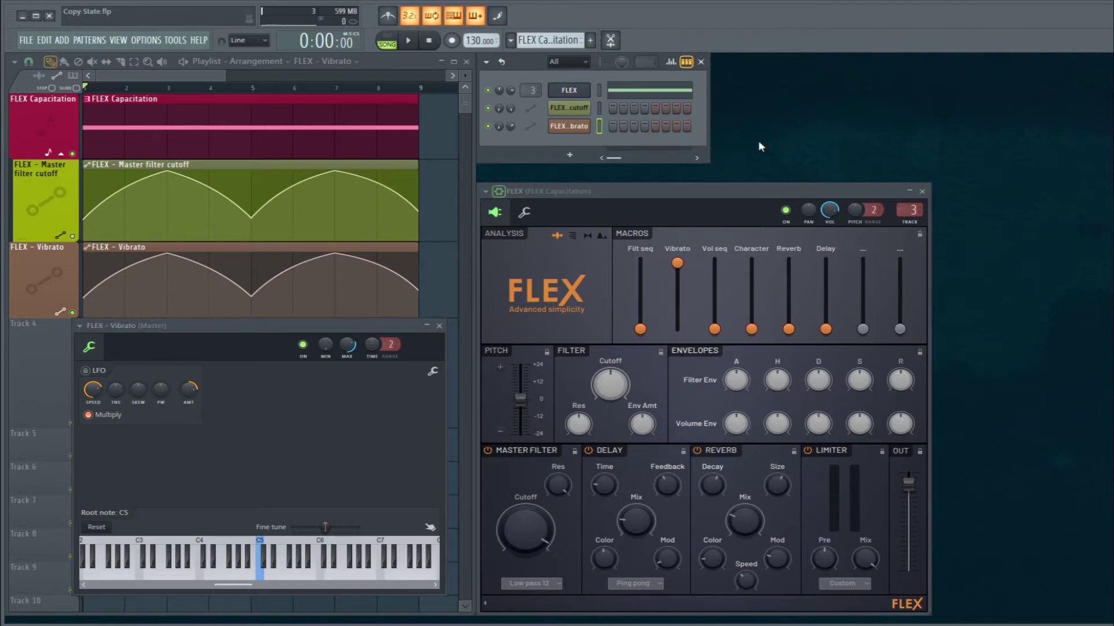
key("space")
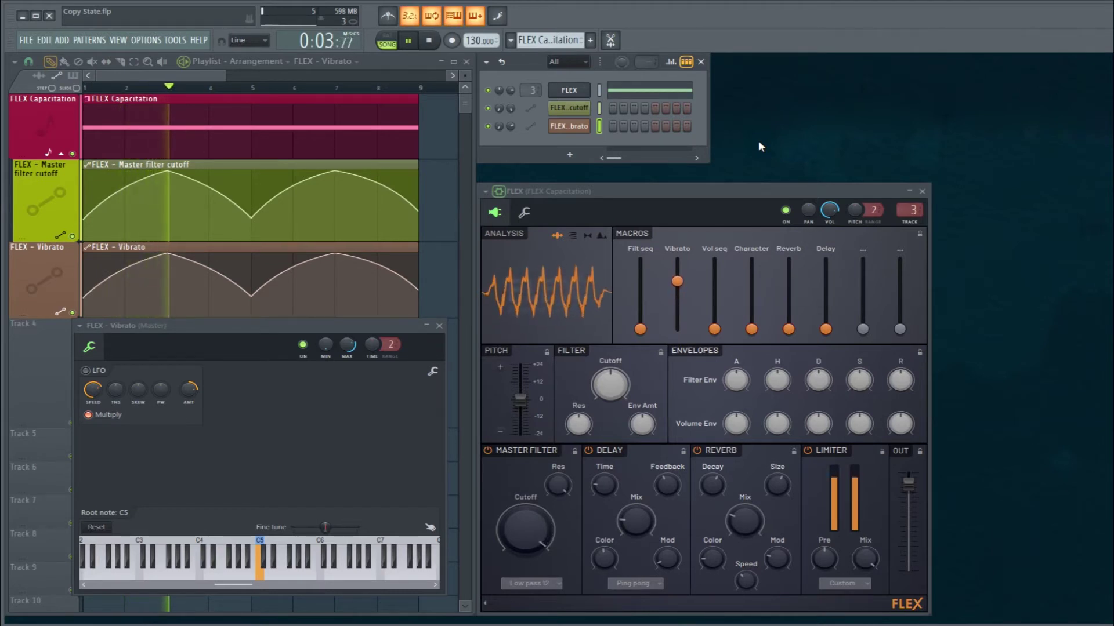
key("space")
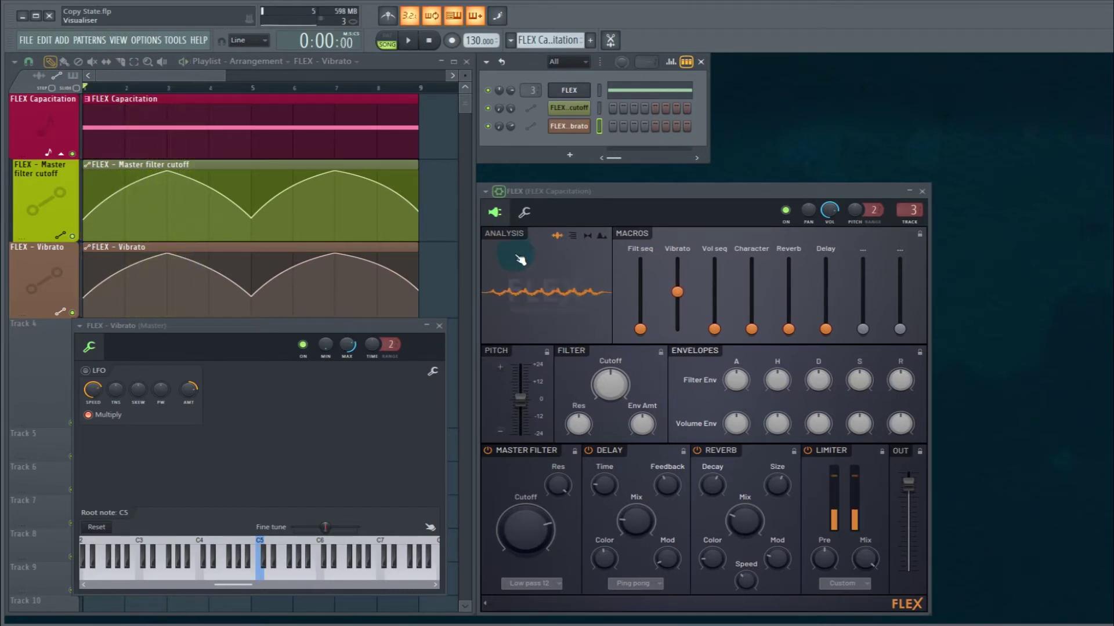
key("space")
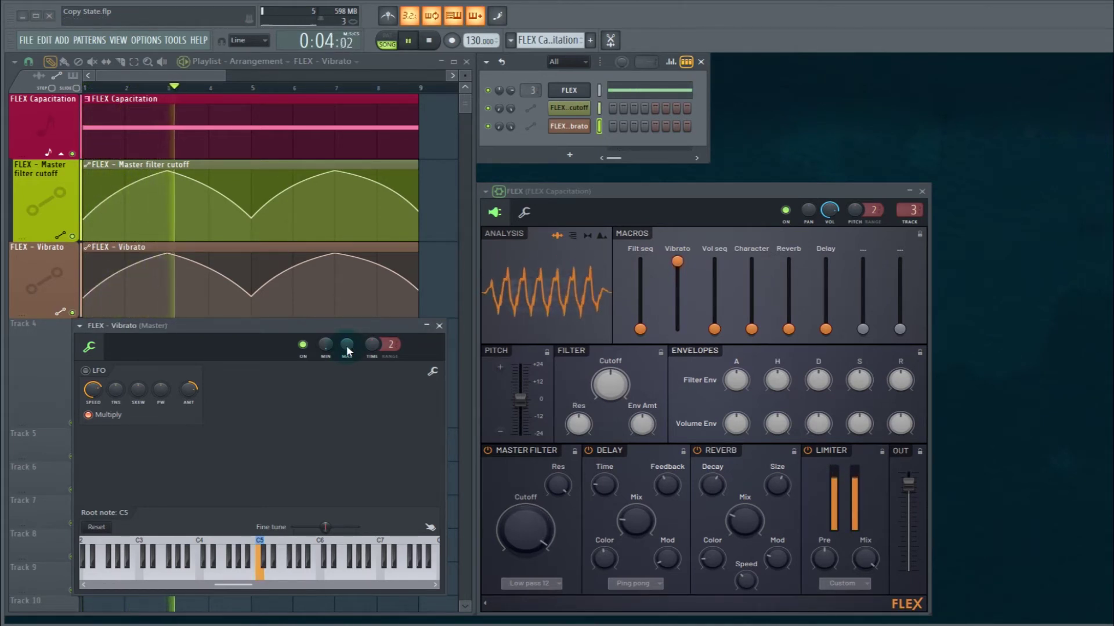
key("space")
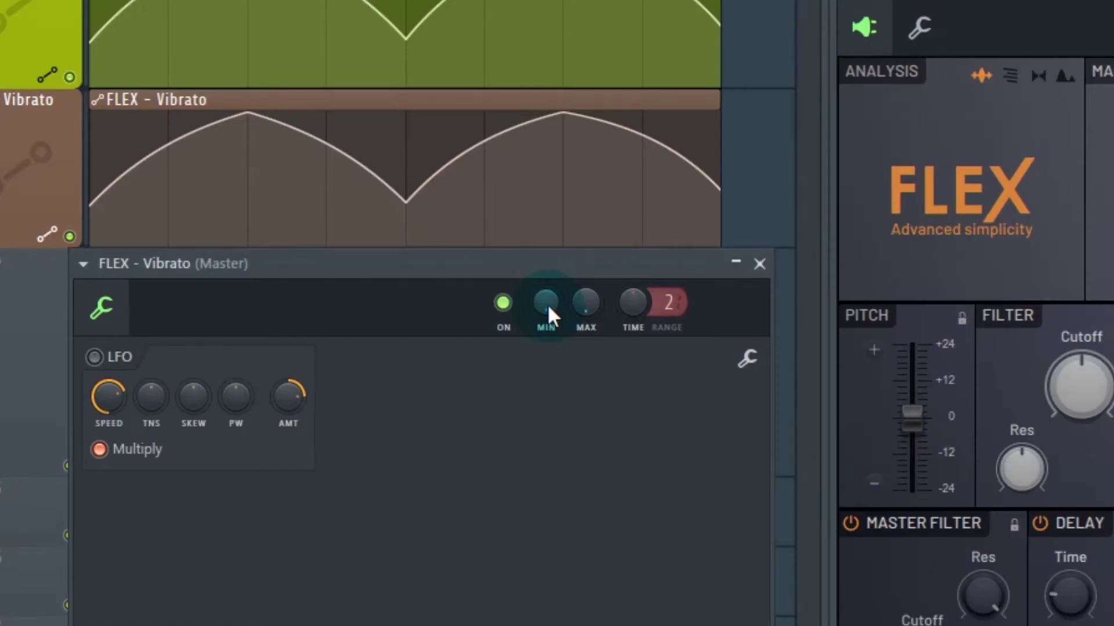
Raise the automation's minimum output, set the Vibrato macro to 87%, and replay the song
left_click_drag(547, 304, 548, 267)
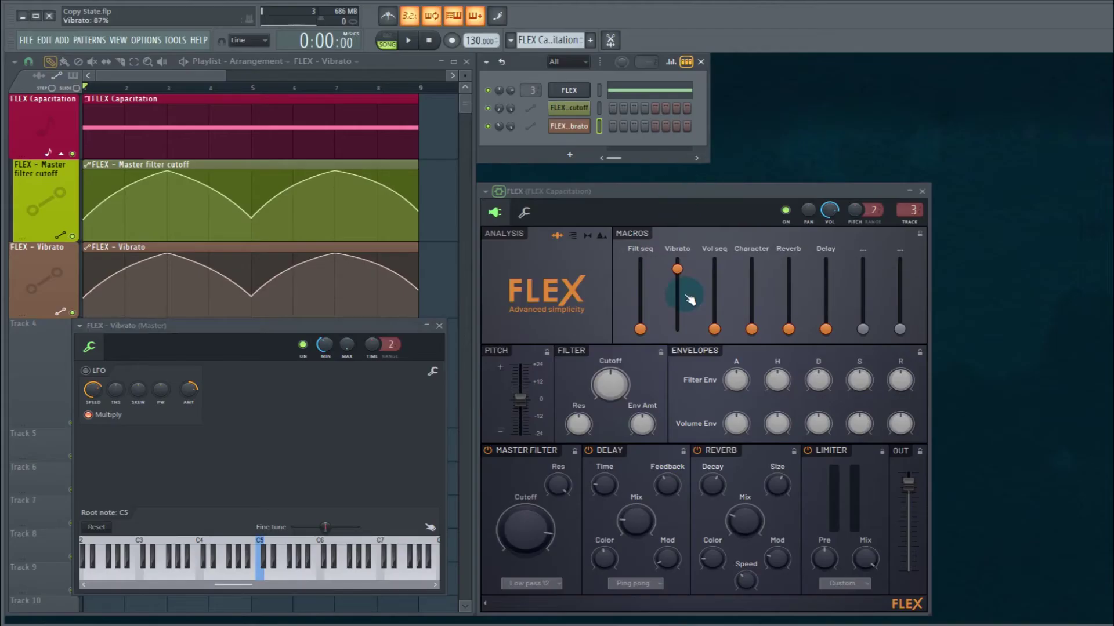
left_click_drag(684, 291, 686, 302)
key("space")
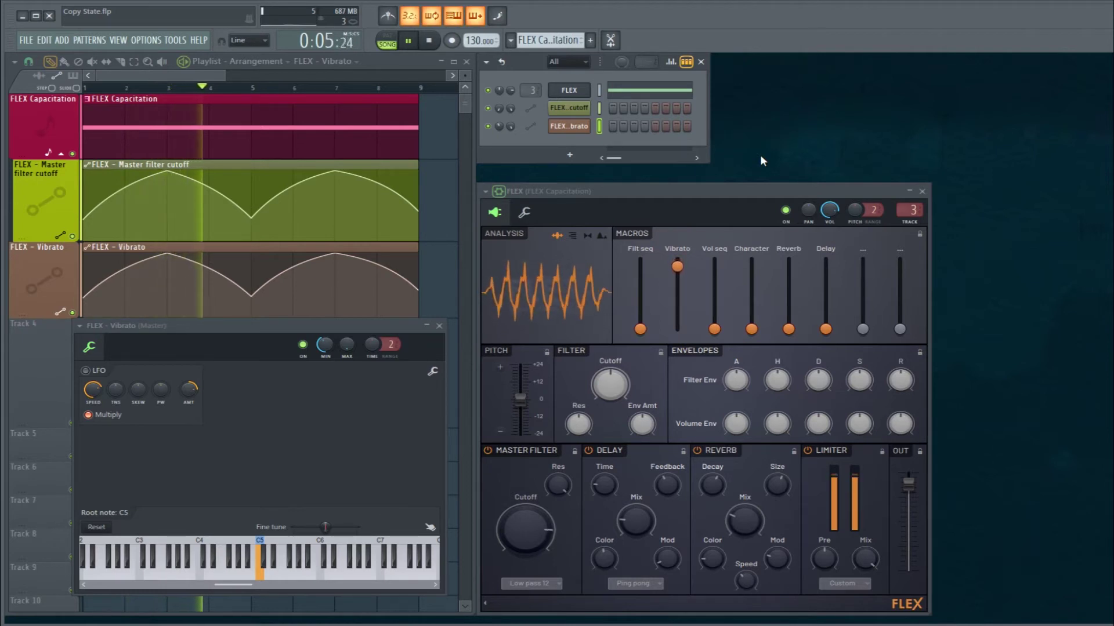
key("space")
Close the Vibrato settings and rescale the FLEX - Vibrato curve with Scale levels' Multiply slider
left_click(439, 326)
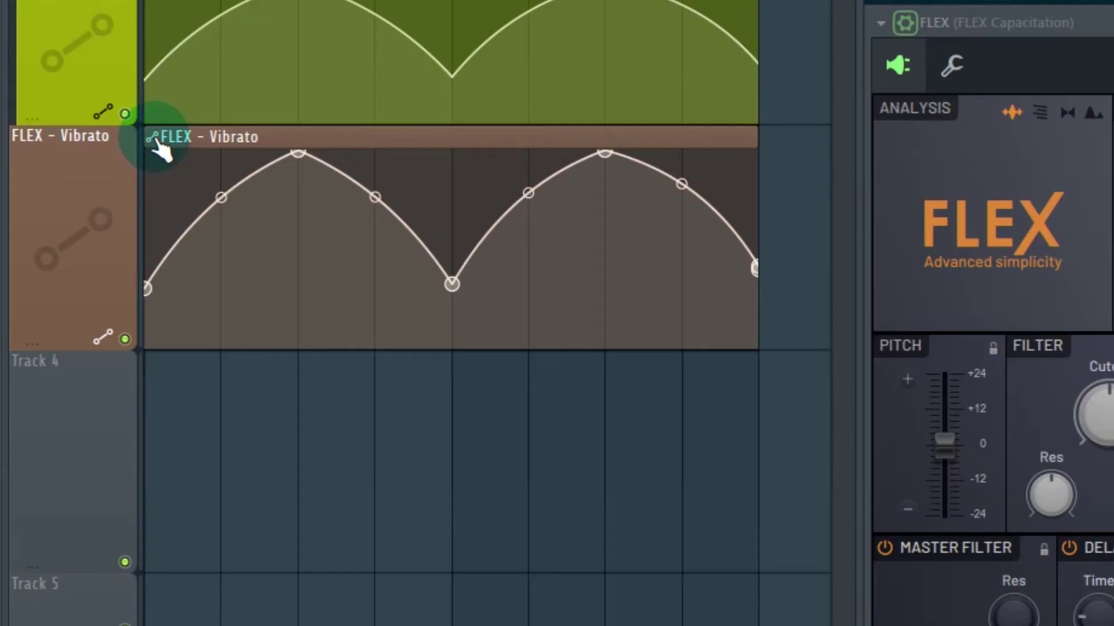
right_click(88, 250)
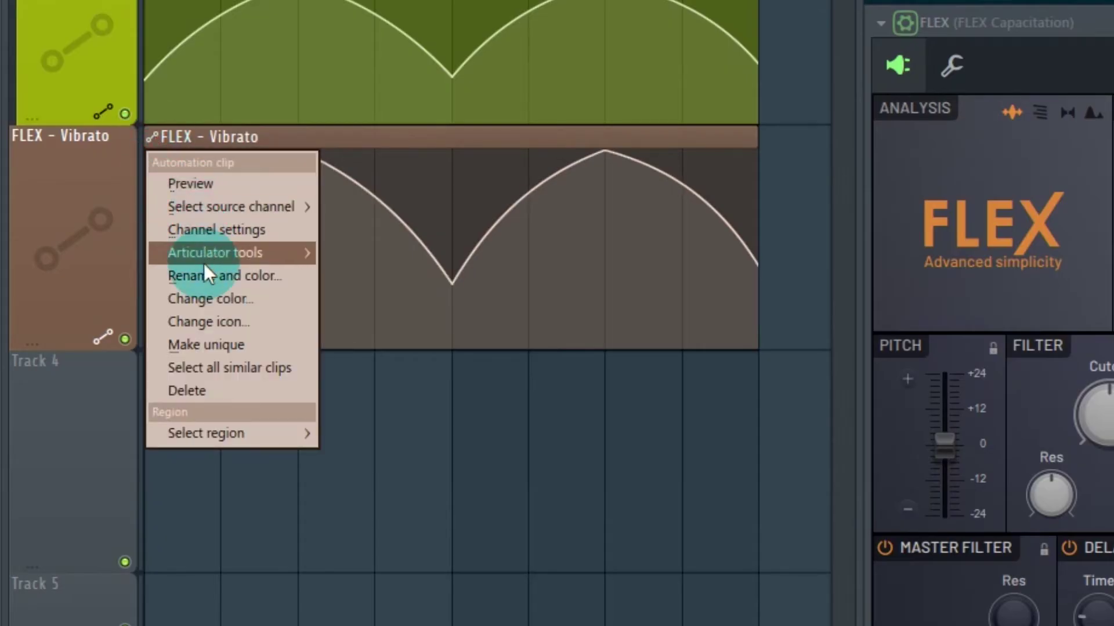
mouse_move(200, 253)
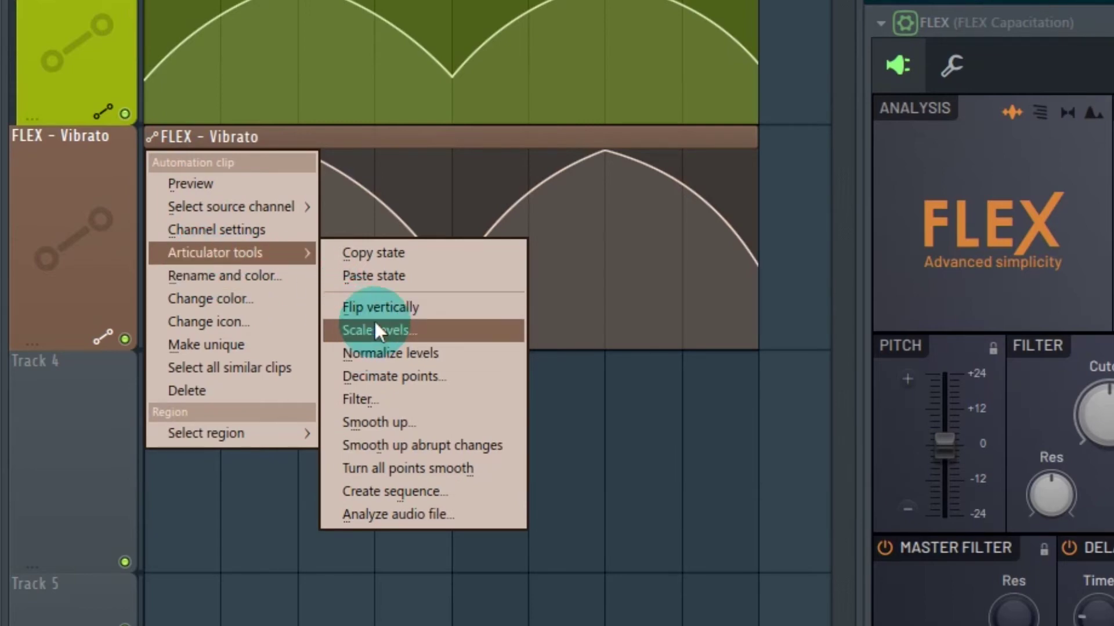
left_click(374, 329)
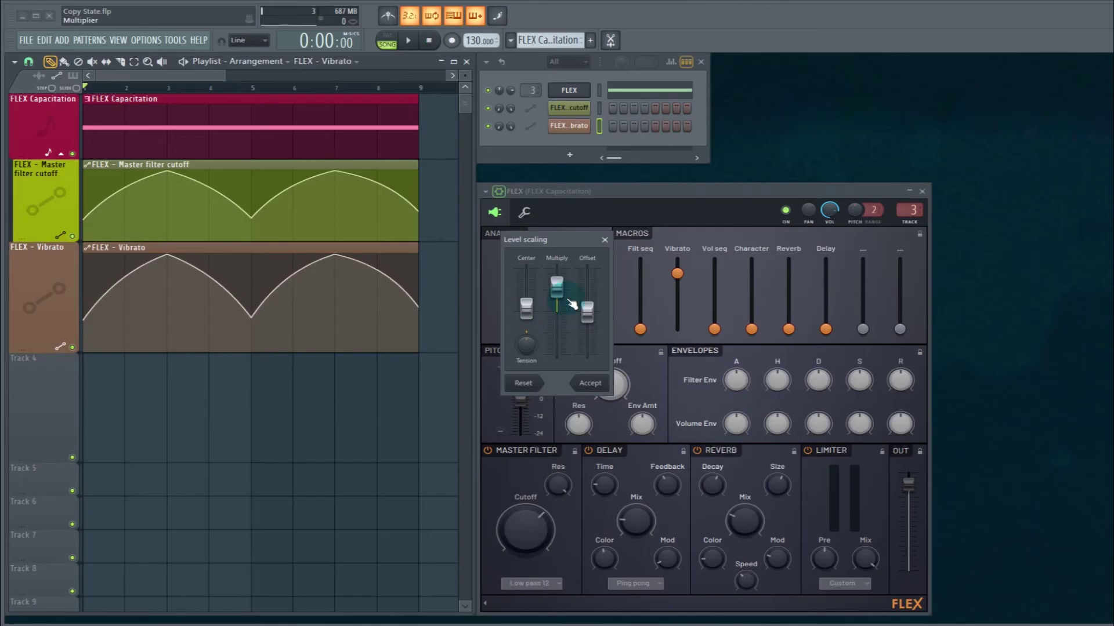
mouse_move(556, 286)
left_mouse_down()
mouse_move(592, 317)
mouse_move(557, 294)
left_mouse_up()
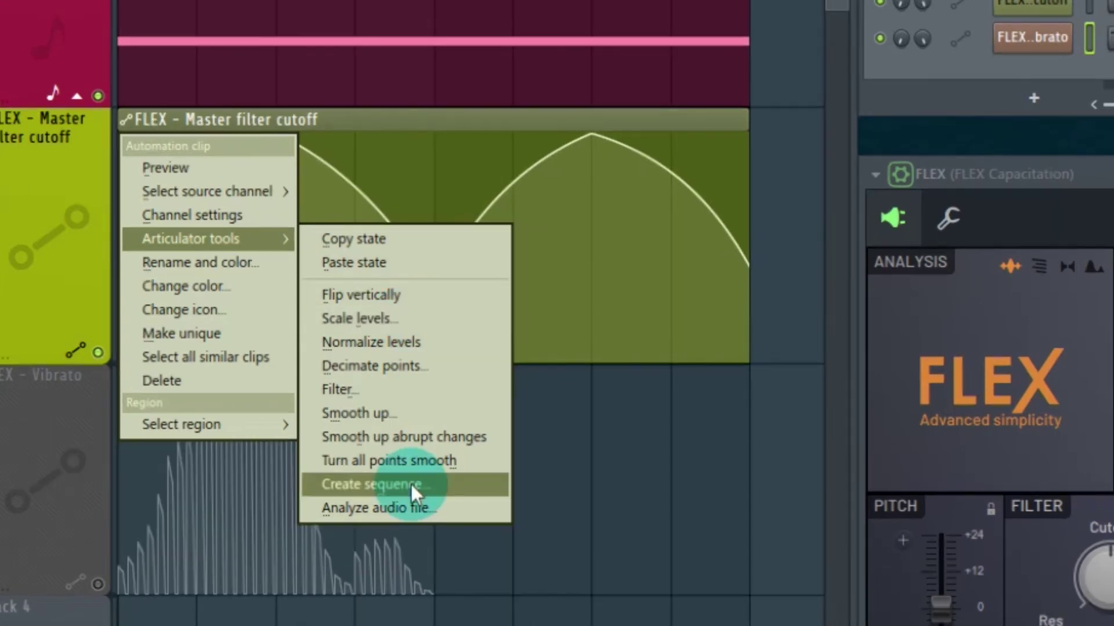
Redraw the cutoff sequence as a rising ramp with a second hump, accept it, and play
left_click(411, 484)
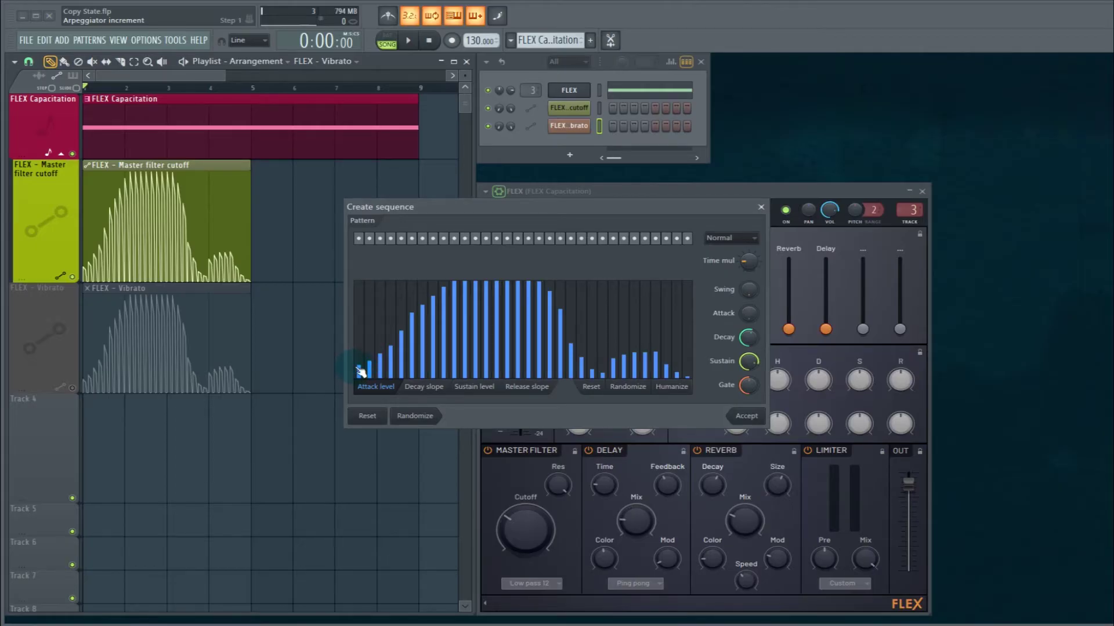
left_click(356, 365)
mouse_move(422, 341)
left_mouse_down()
mouse_move(487, 285)
mouse_move(560, 285)
left_mouse_up()
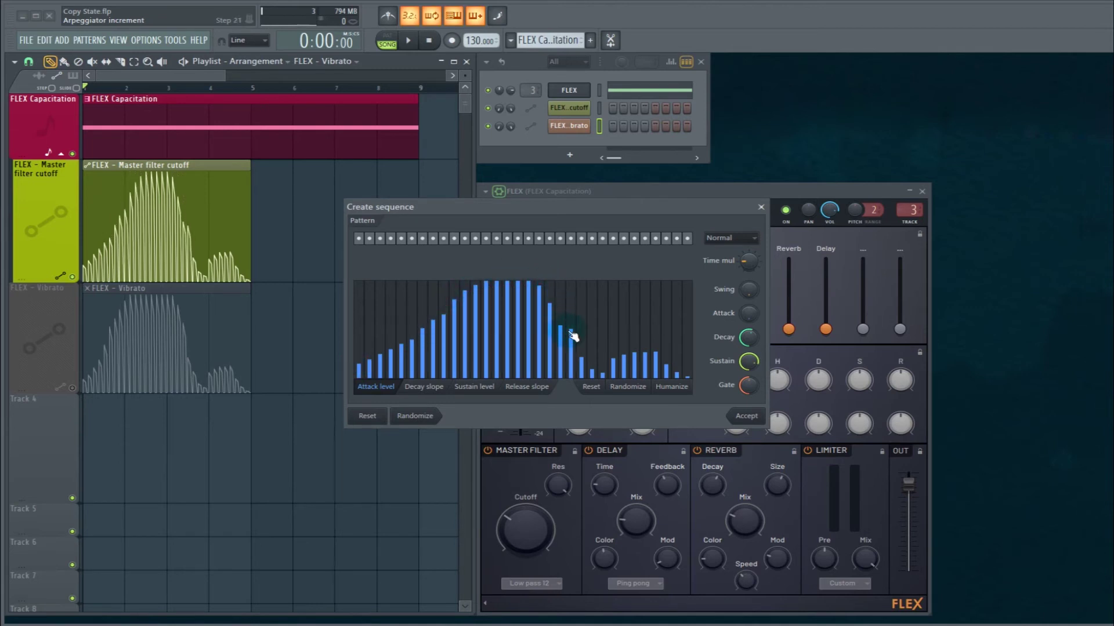
left_click_drag(572, 336, 520, 284)
left_click_drag(548, 324, 564, 364)
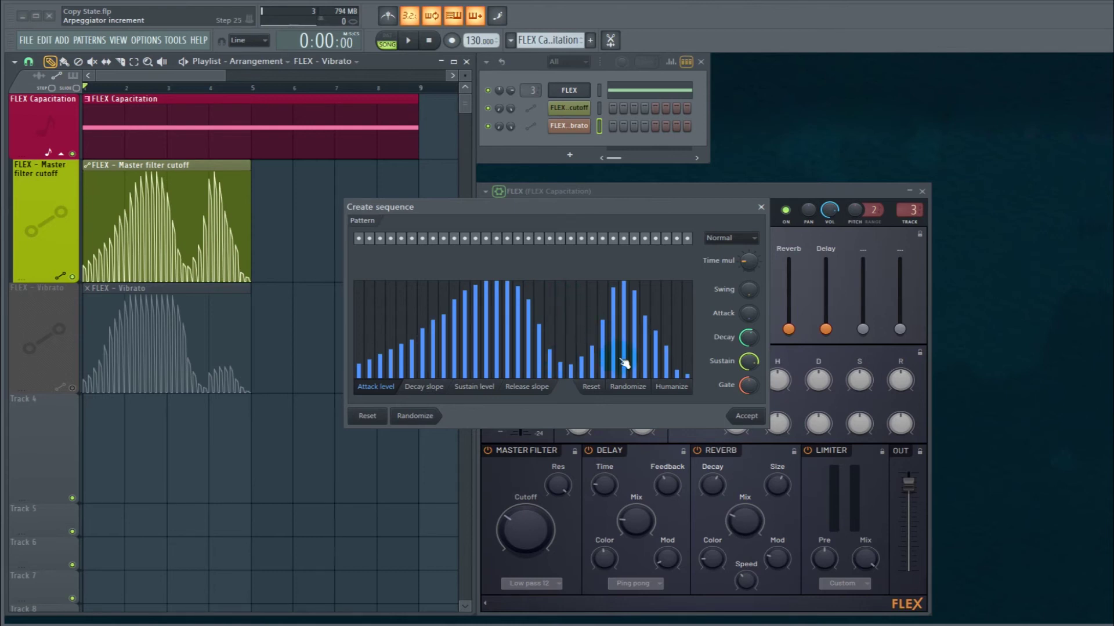
left_click(747, 417)
key("space")
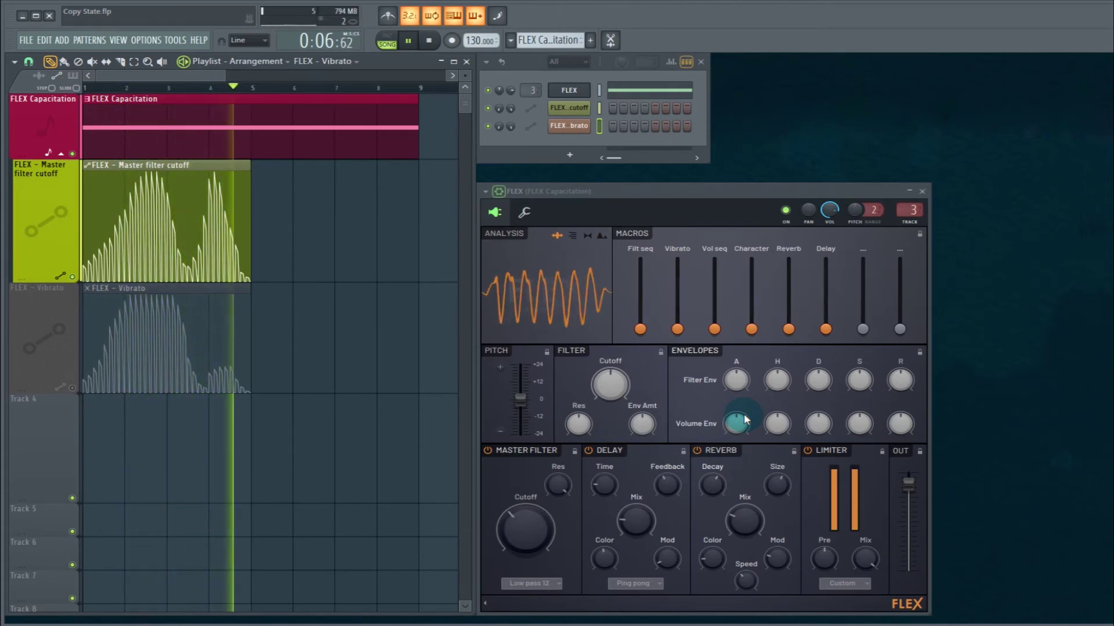
key("space")
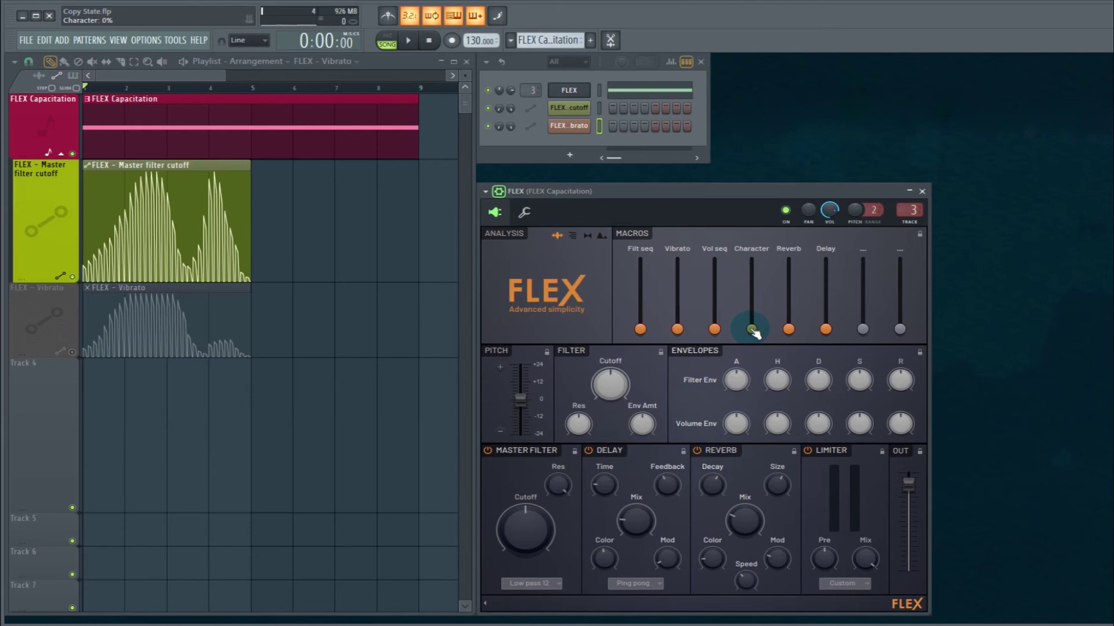
Create a FLEX - Character automation clip and paste the Master filter cutoff state into it
right_click(752, 331)
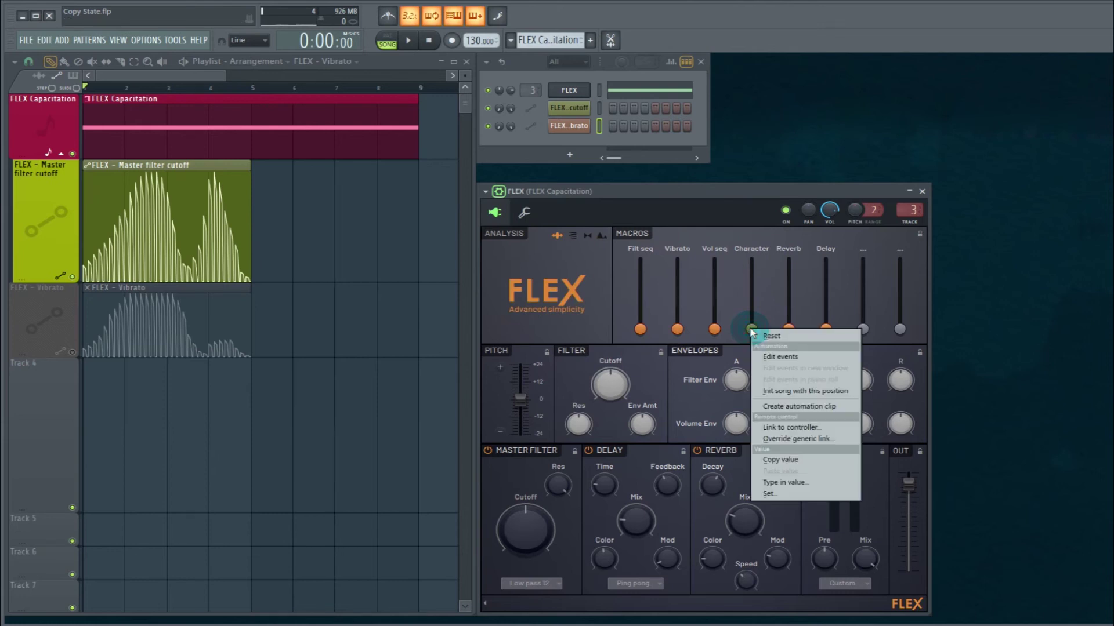
left_click(780, 407)
left_click(87, 166)
mouse_move(122, 222)
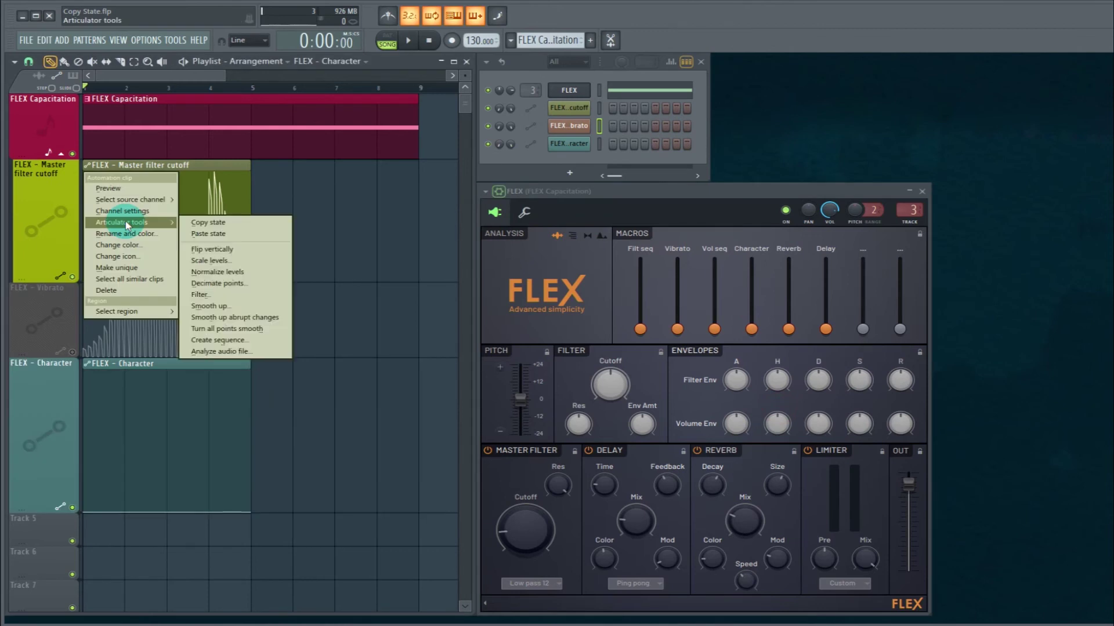
left_click(210, 224)
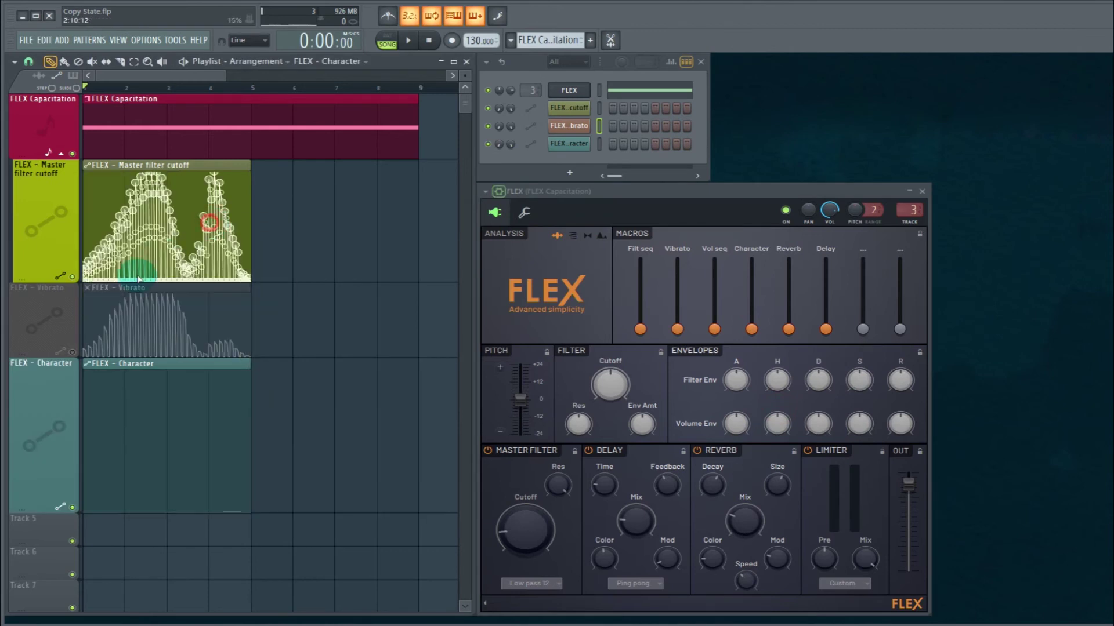
left_click(88, 369)
mouse_move(125, 420)
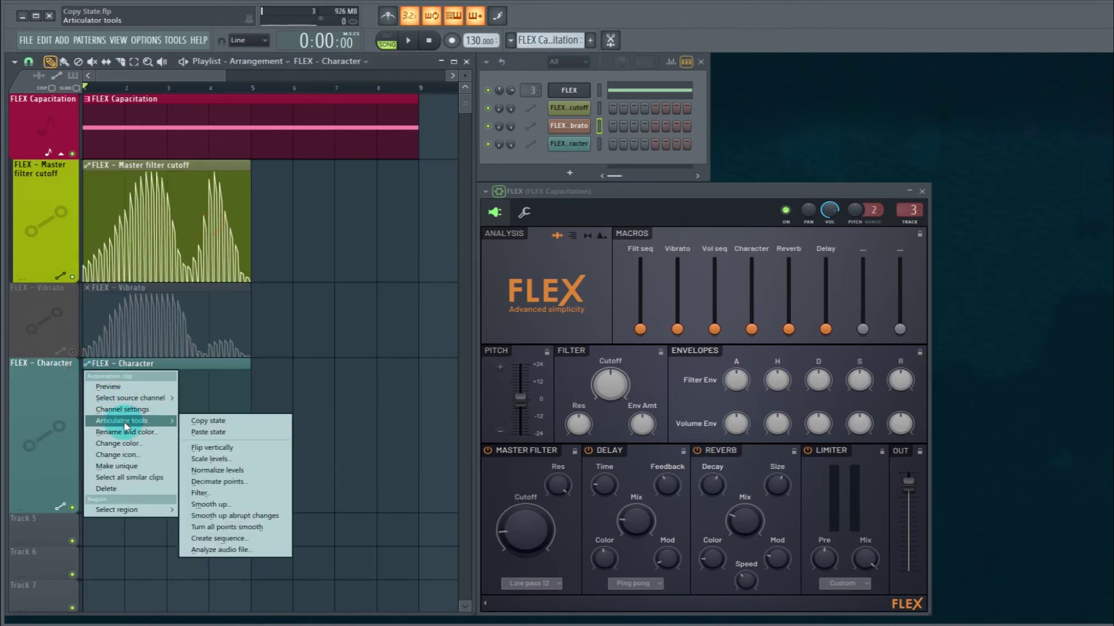
left_click(219, 435)
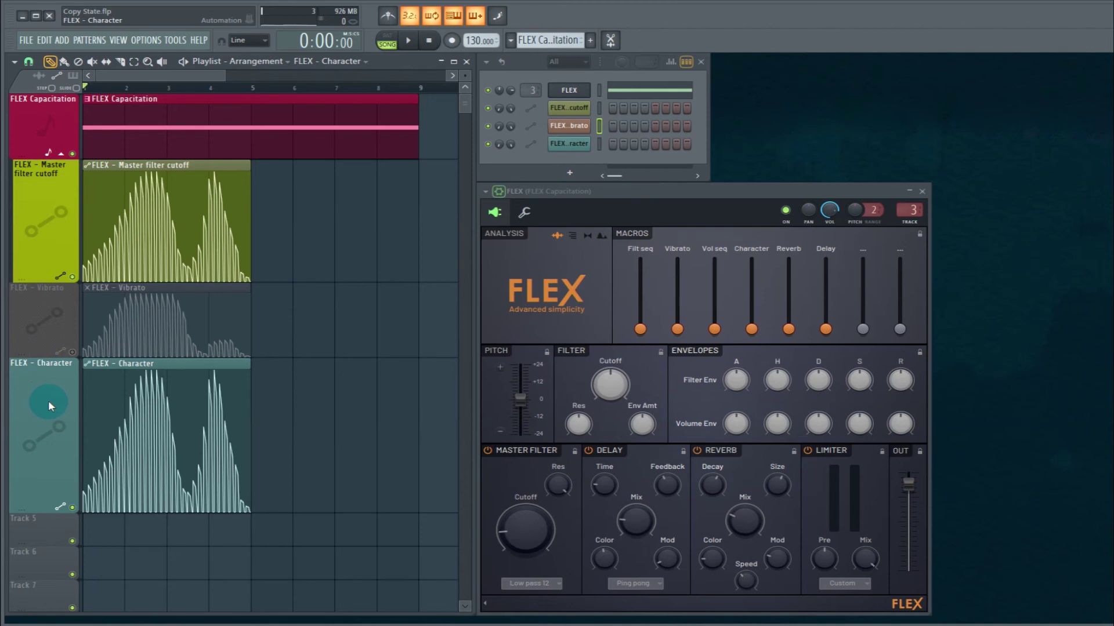
key("space")
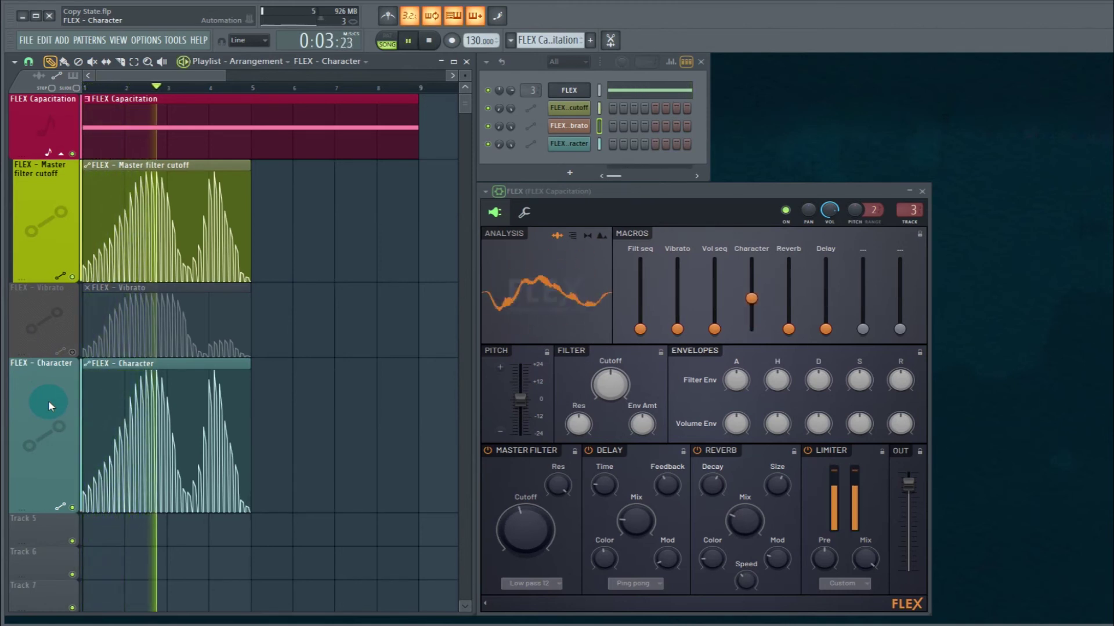
key("space")
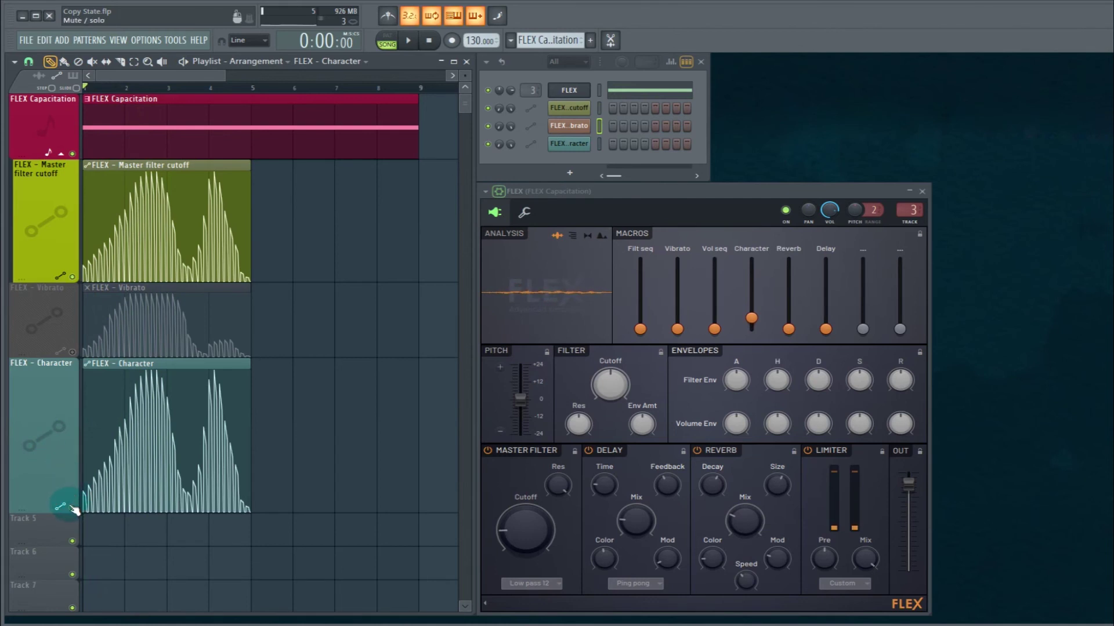
left_click(72, 508)
key("space")
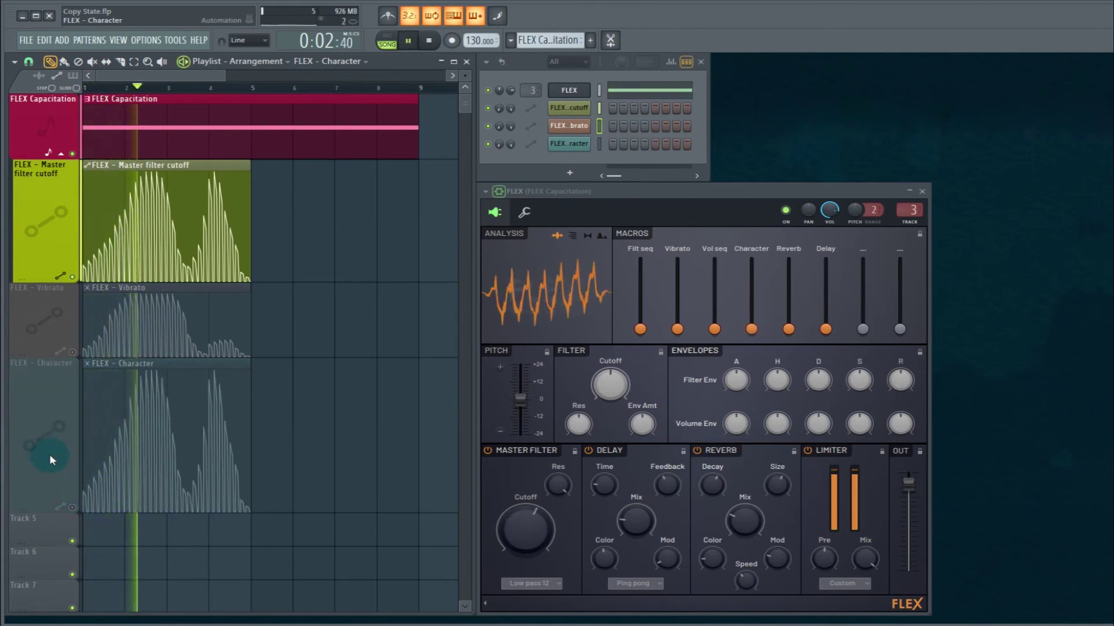
key("space")
left_click(71, 508)
key("space")
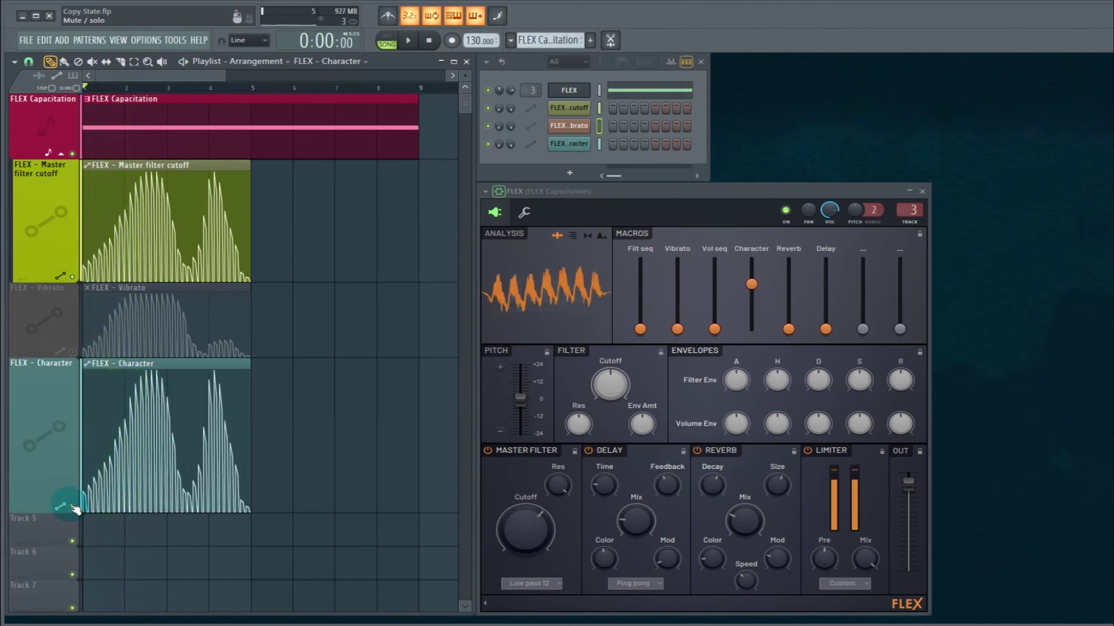
key("space")
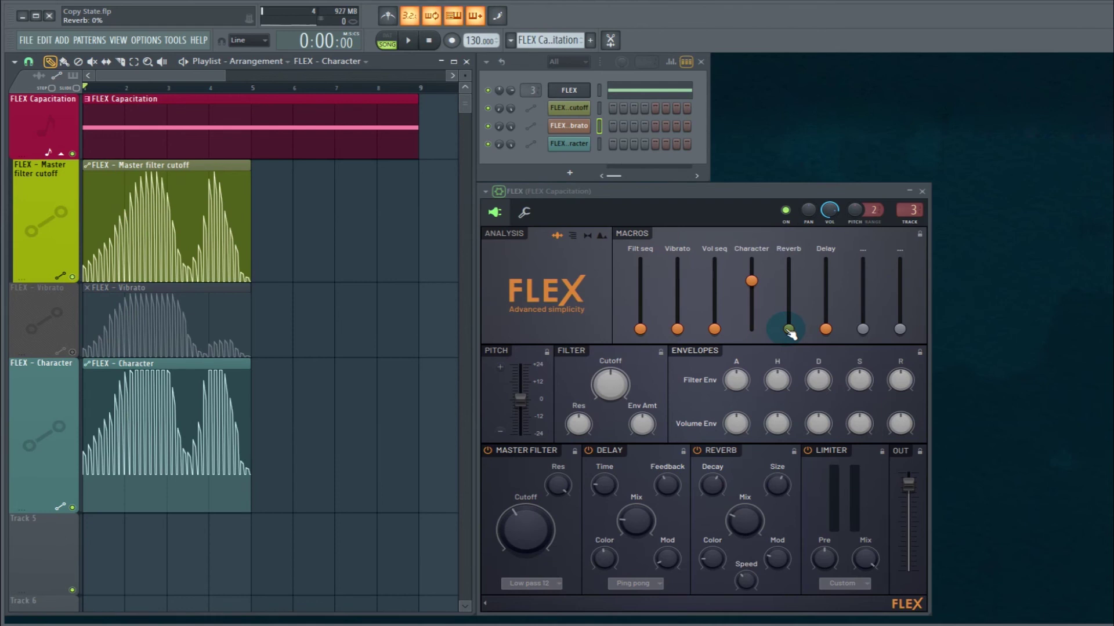
right_click(789, 332)
Create a FLEX - Reverb automation clip and paste the Master filter cutoff state into it
left_click(806, 401)
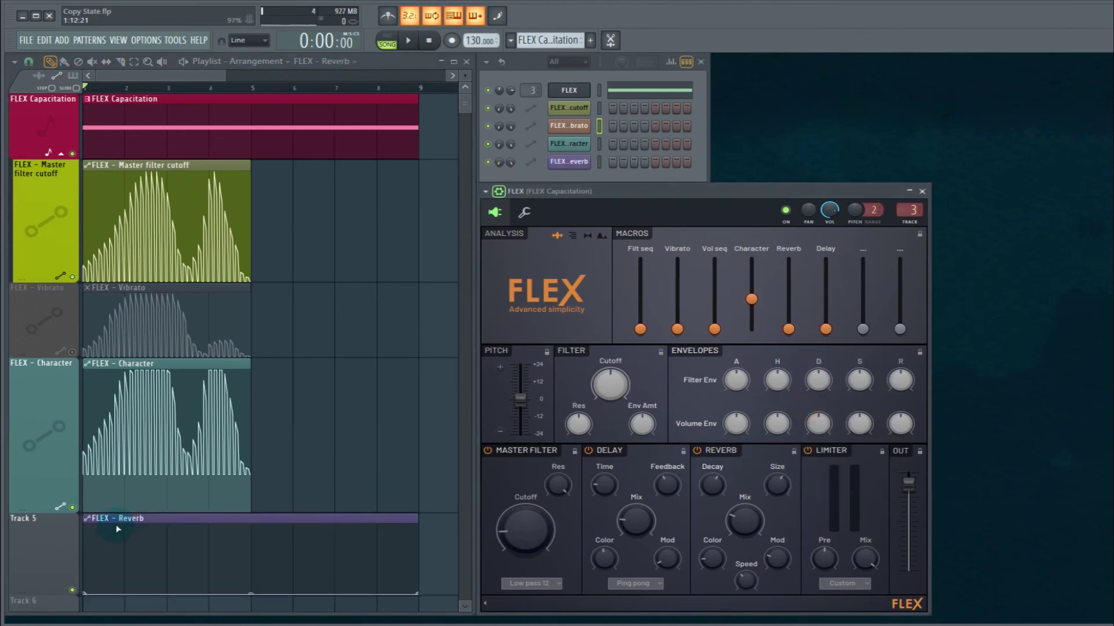
left_click(86, 165)
mouse_move(145, 219)
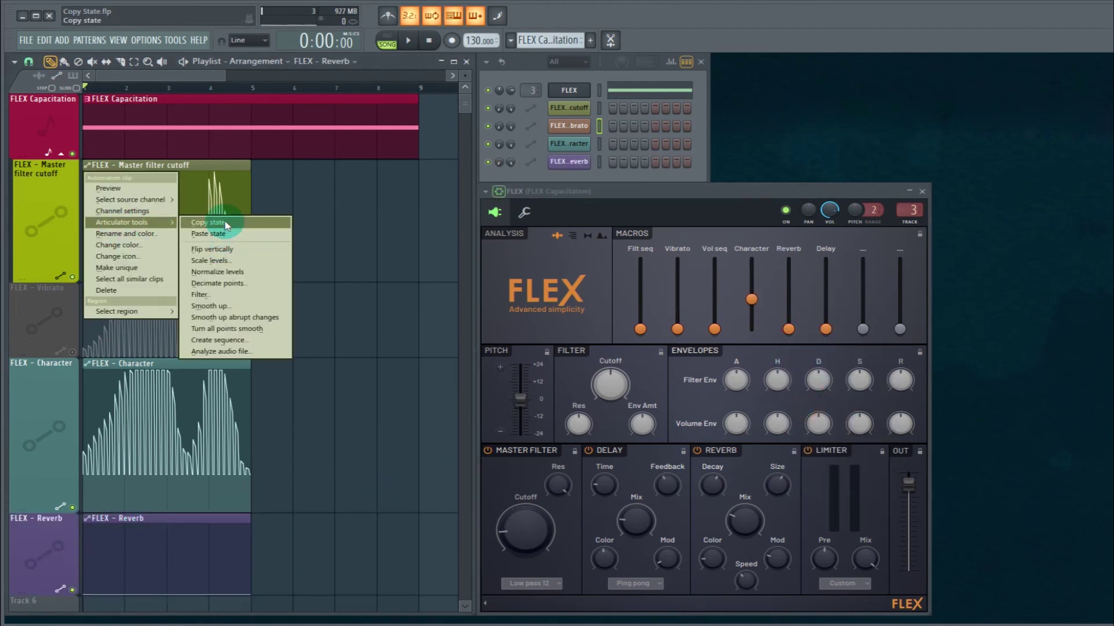
left_click(224, 223)
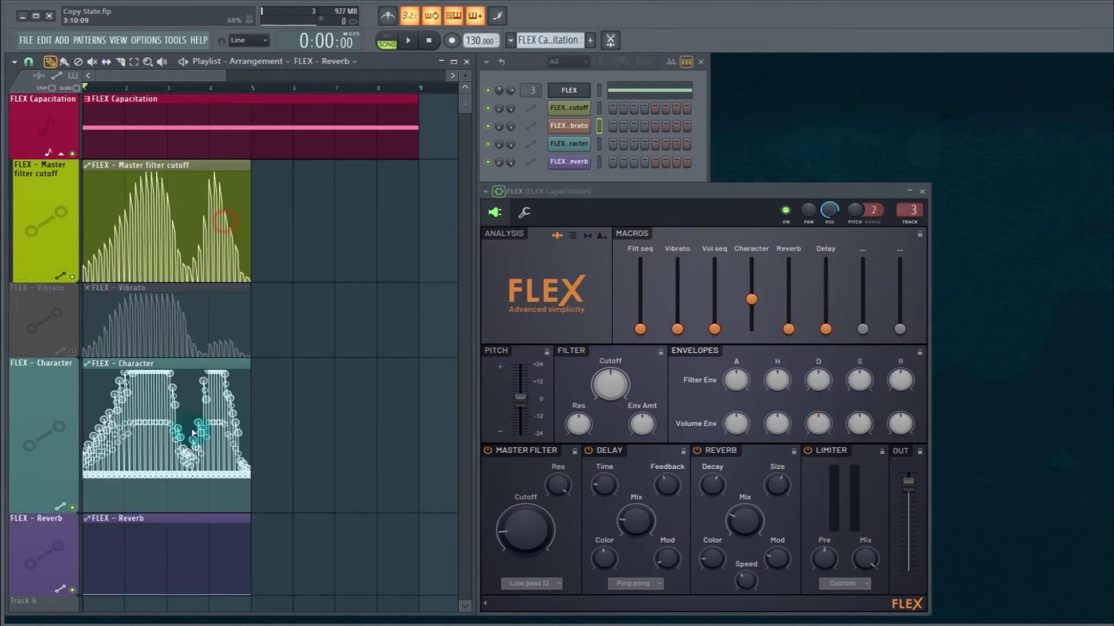
left_click(89, 521)
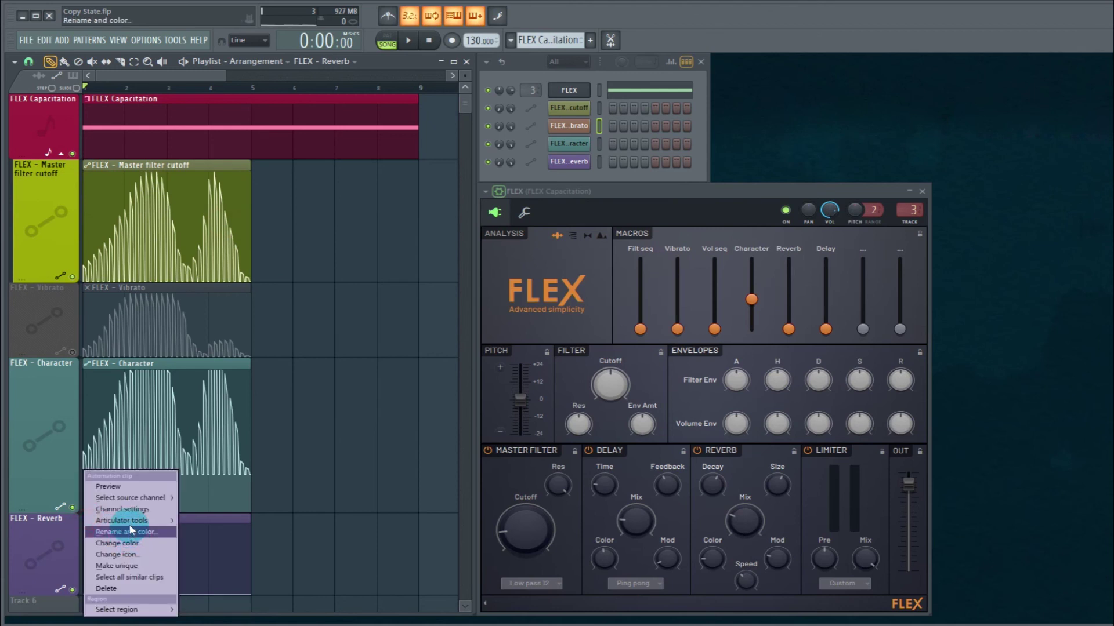
mouse_move(122, 520)
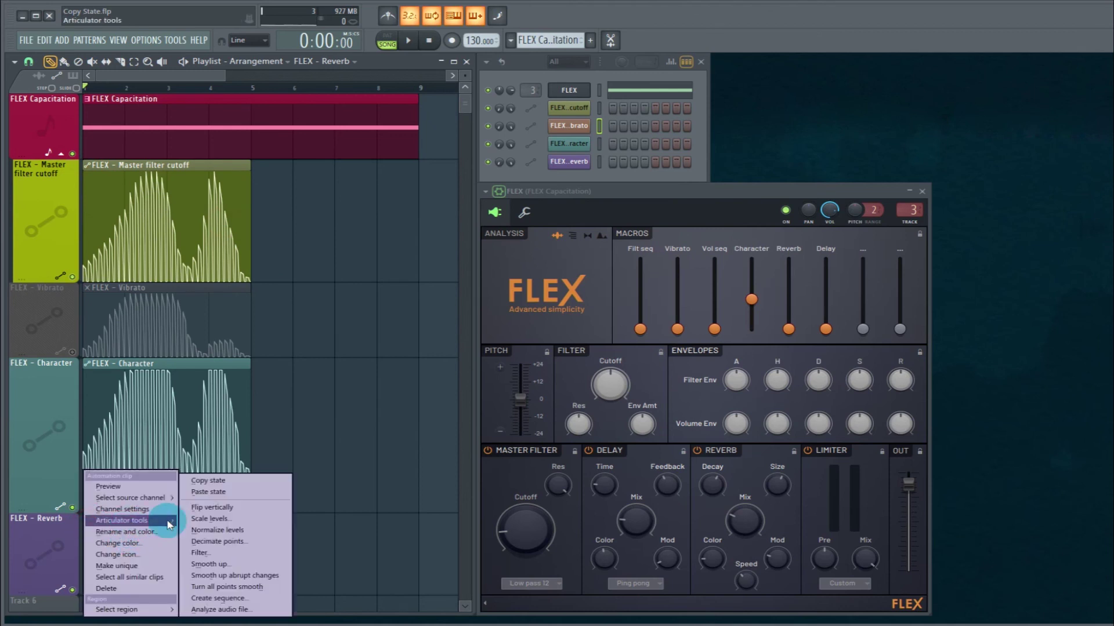
left_click(209, 493)
scroll(68, 305, "down", 5)
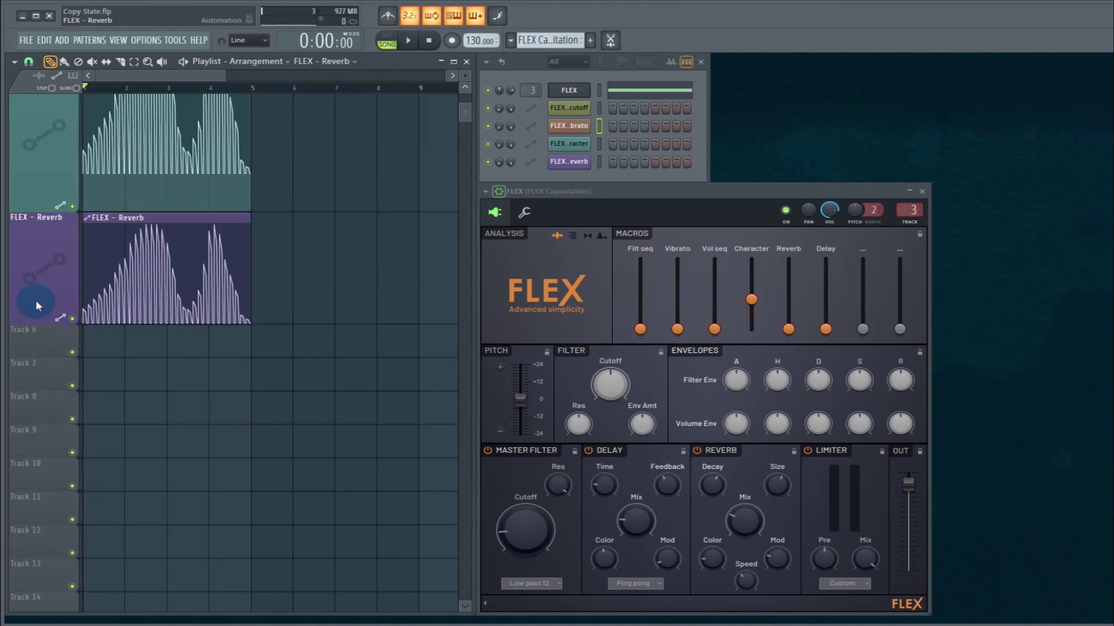
Replay the song to hear the Reverb automation, then open the FLEX - Reverb clip's menu
scroll(35, 308, "up", 2)
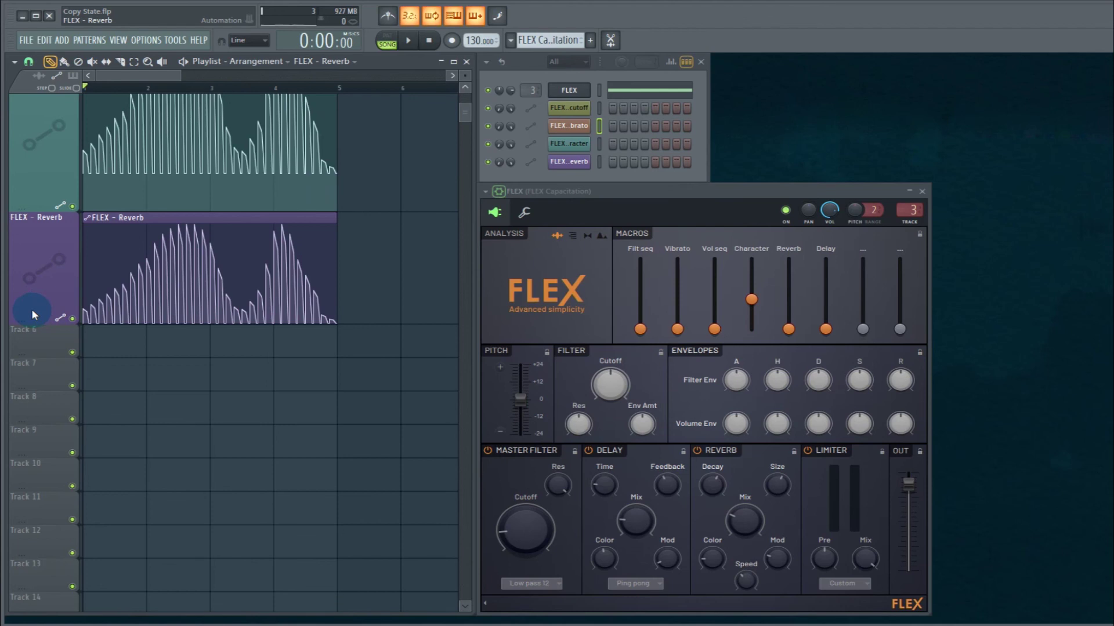
key("space")
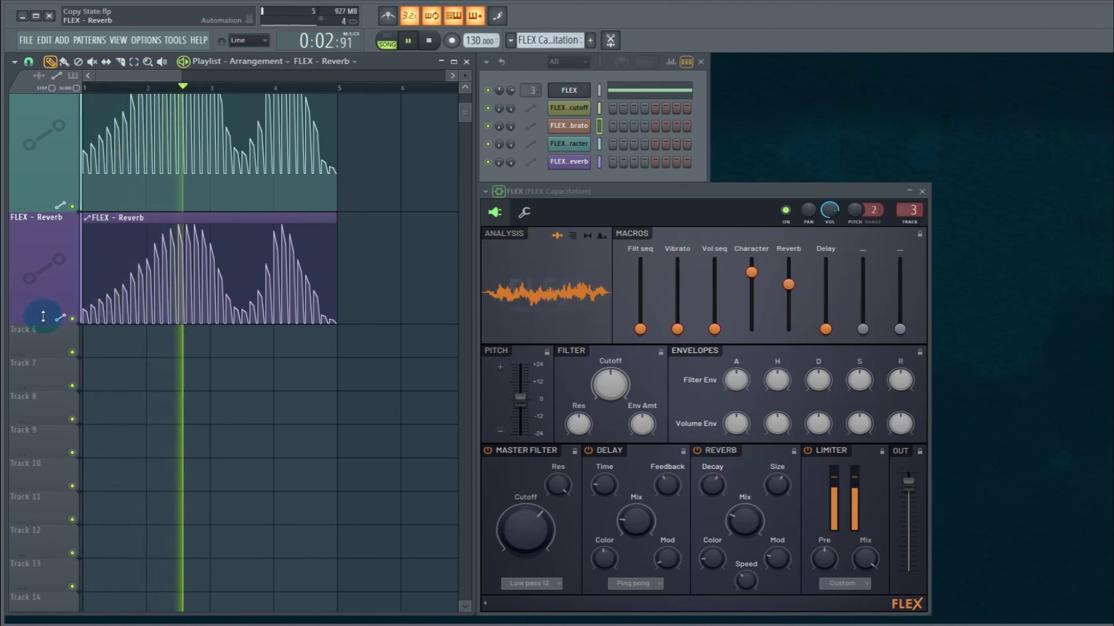
key("space")
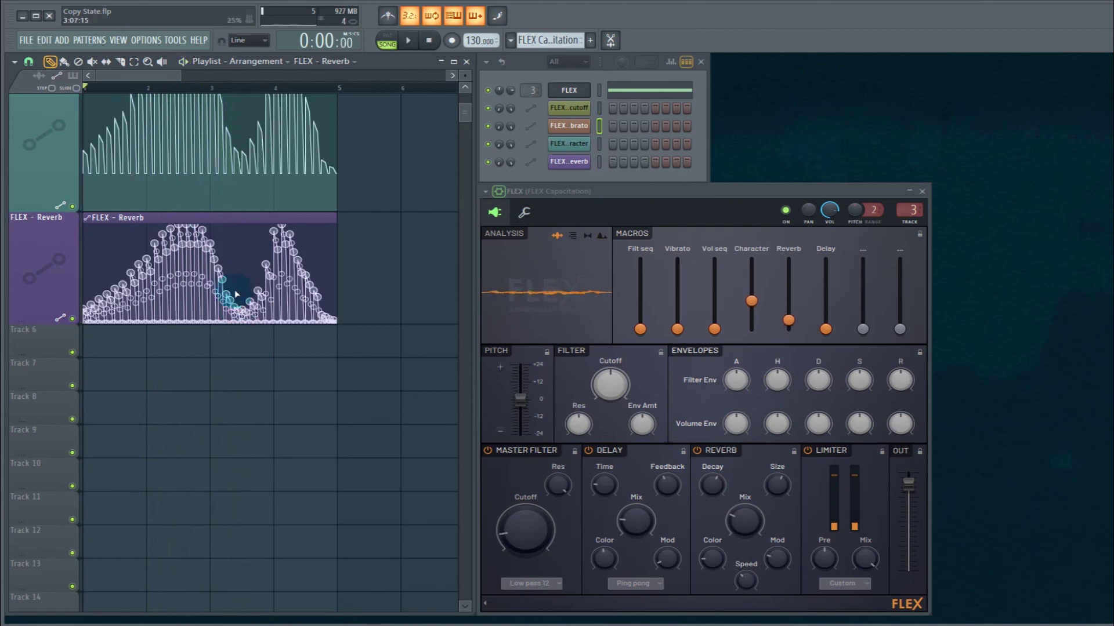
left_click(88, 219)
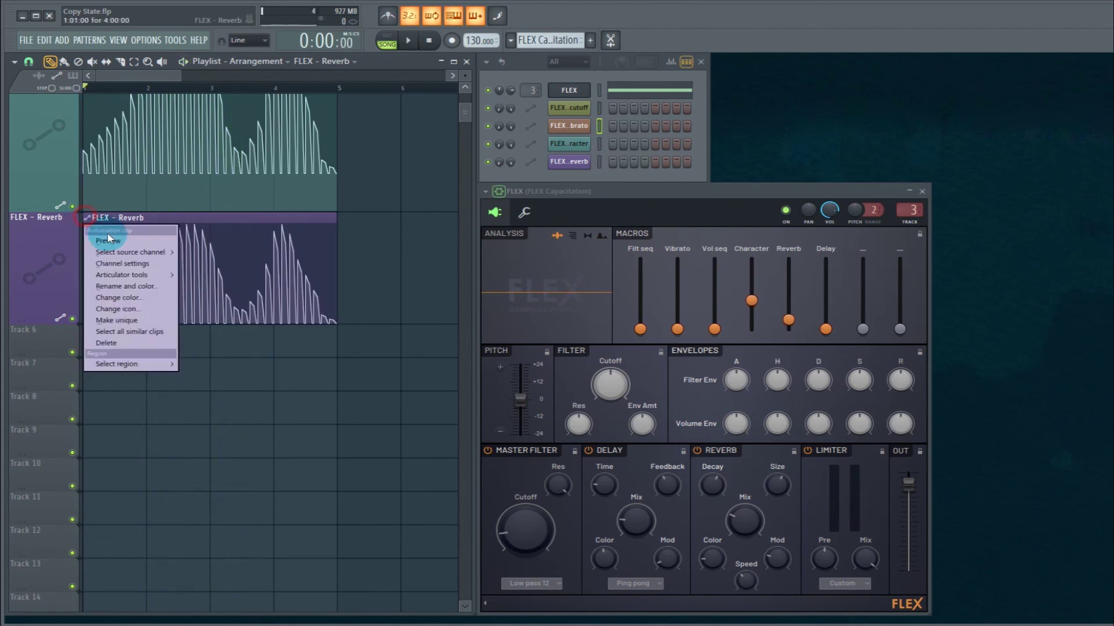
Scale the FLEX - Reverb curve down with a lower Multiply level, accept, and play the song
mouse_move(127, 276)
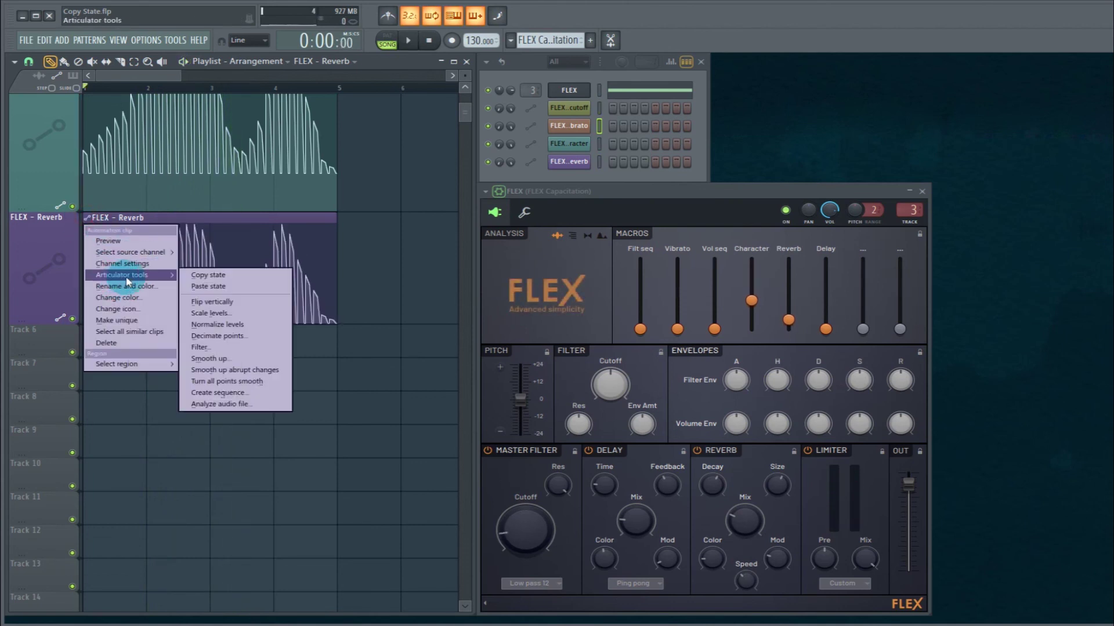
left_click(210, 313)
mouse_move(557, 305)
left_mouse_down()
mouse_move(557, 289)
mouse_move(587, 311)
mouse_move(557, 298)
left_mouse_up()
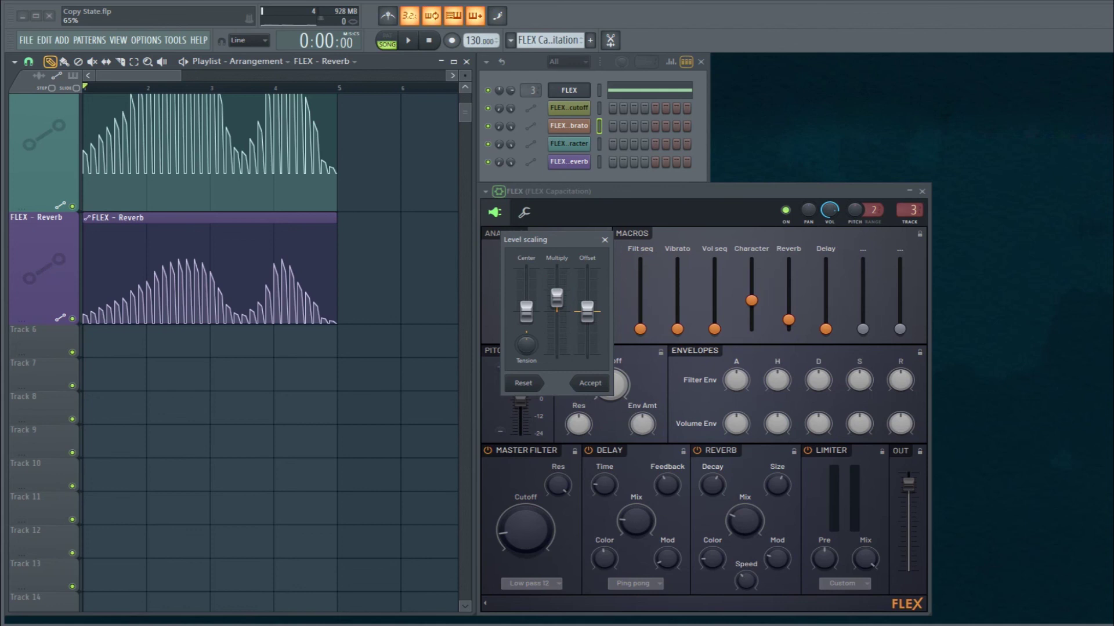
left_click(592, 385)
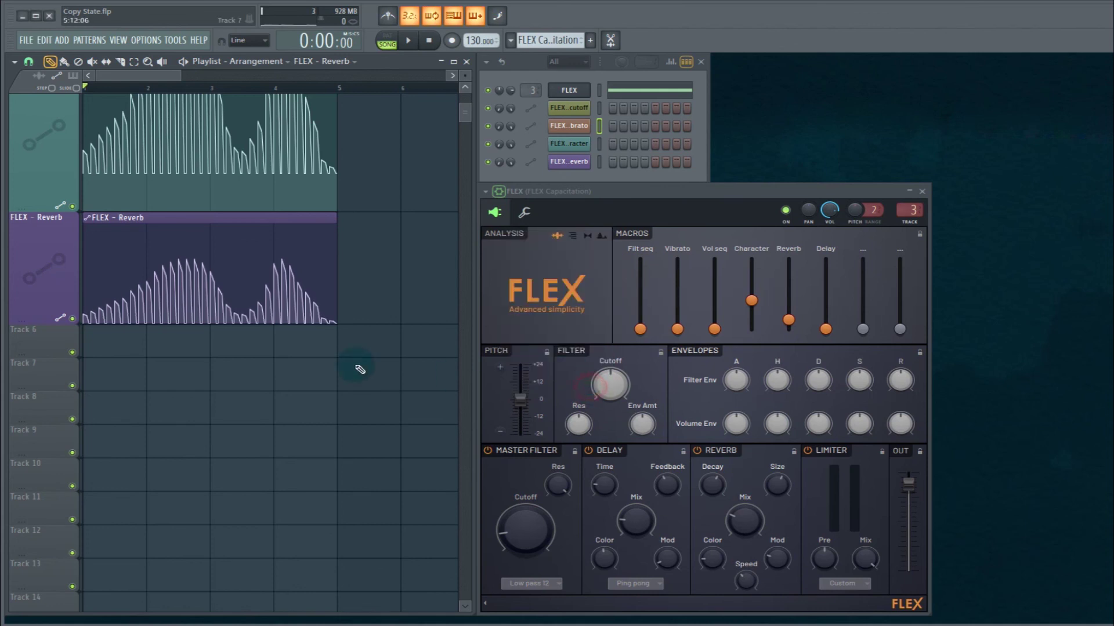
key("space")
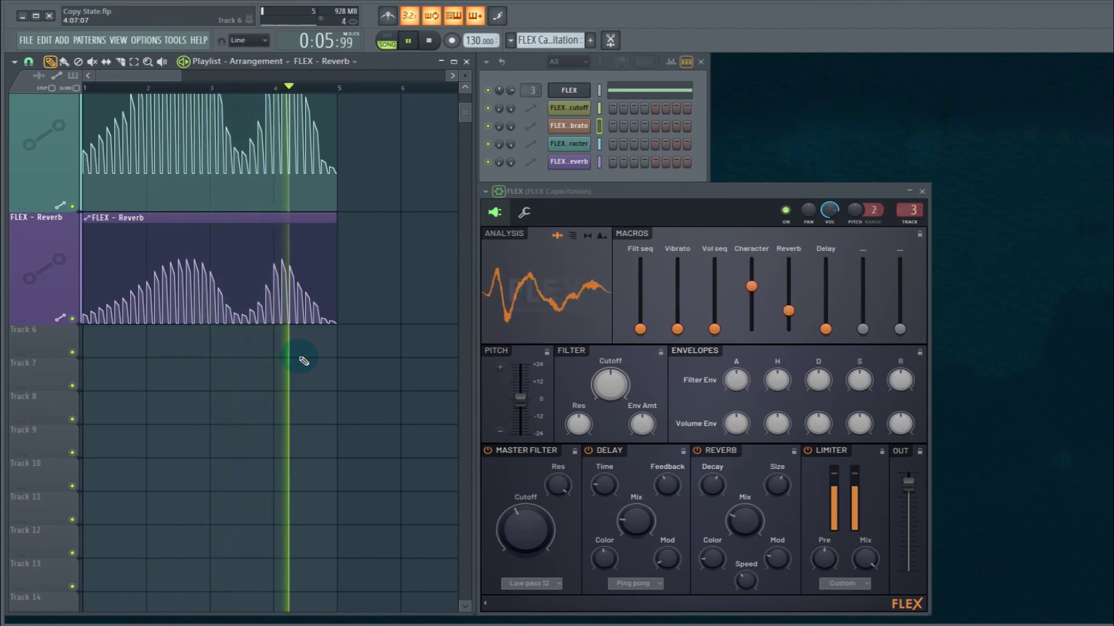
key("space")
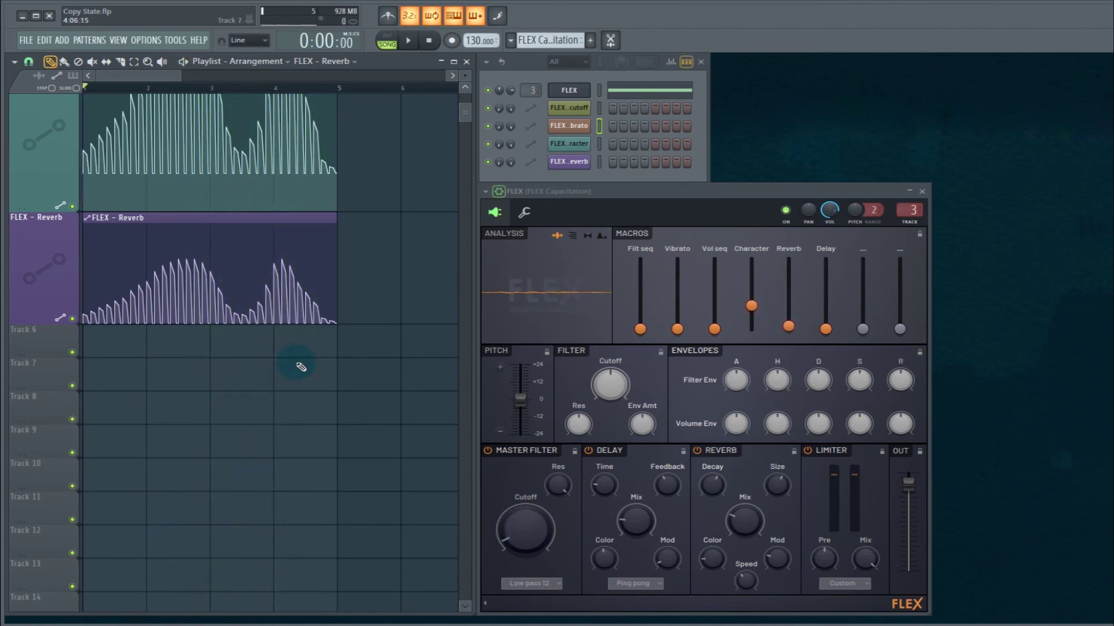
scroll(253, 388, "down", 2)
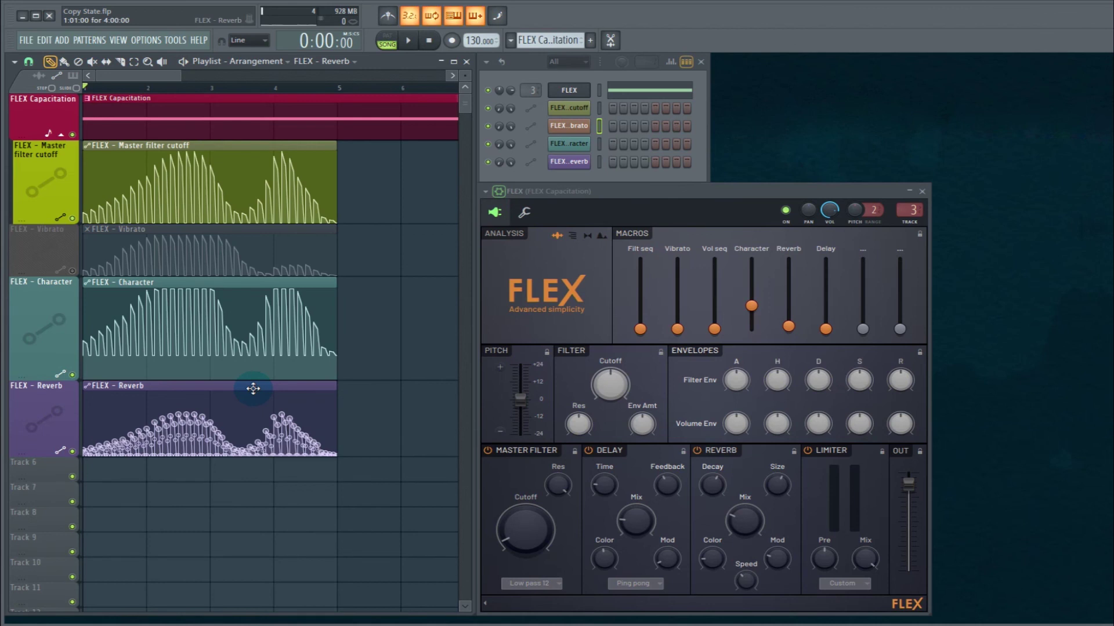